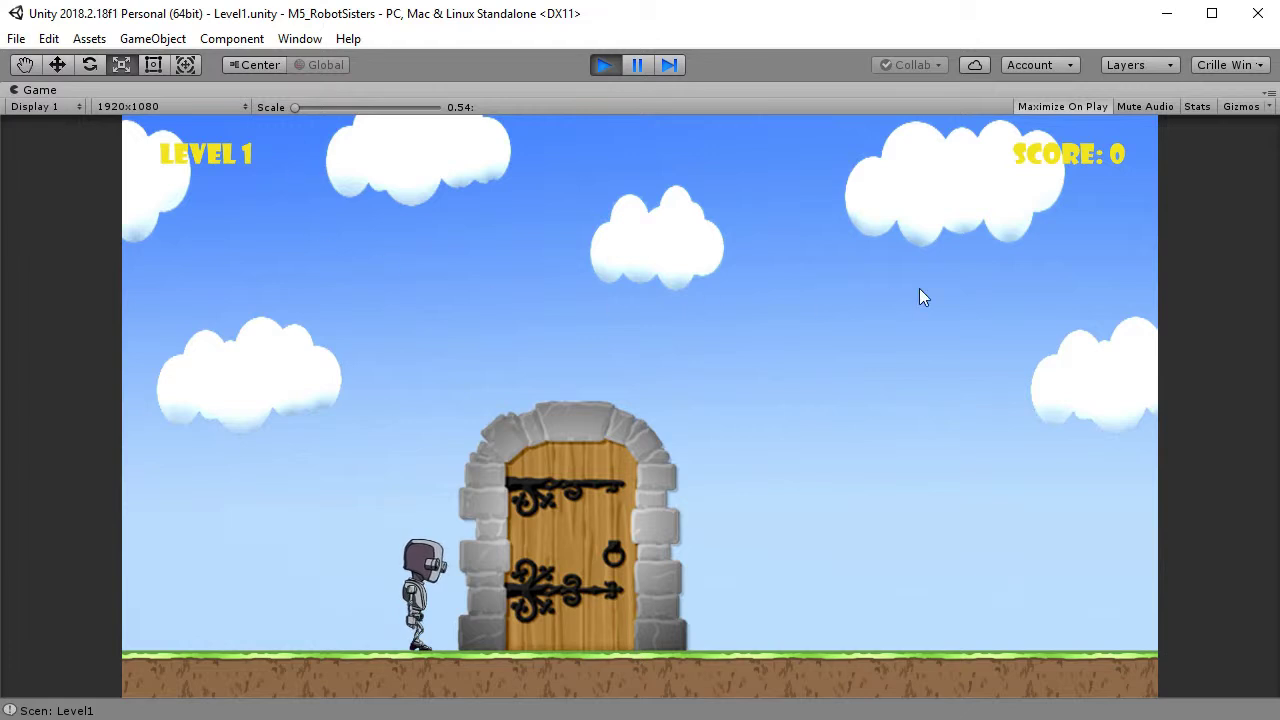
# Test the running game by walking the robot through the door into Level 2, and exit play mode
pyautogui.press('Right')
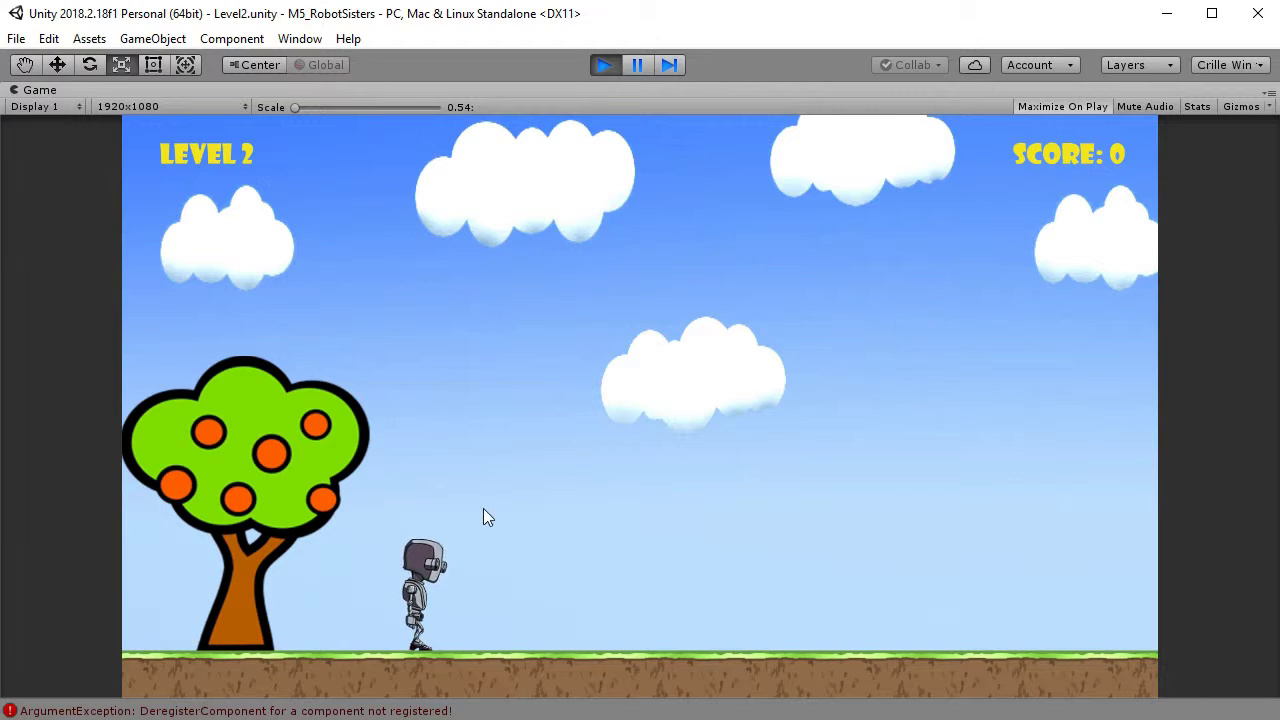
pyautogui.press('Right')
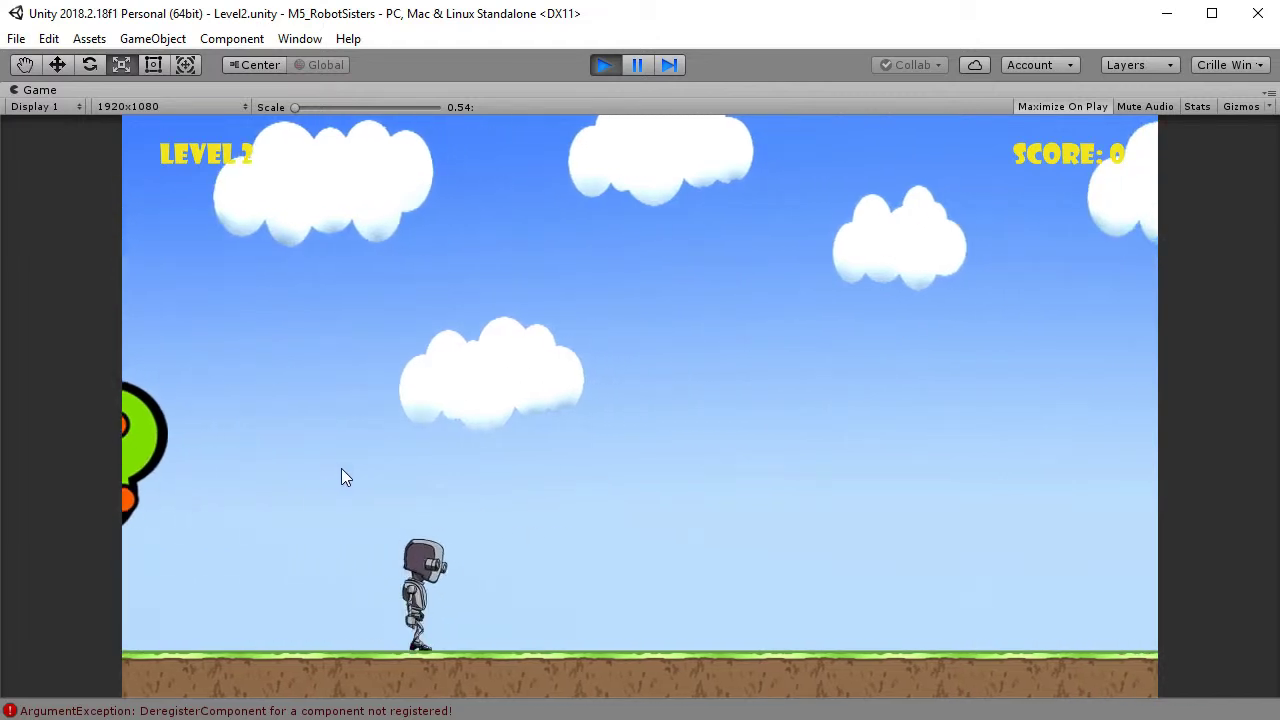
pyautogui.click(607, 65)
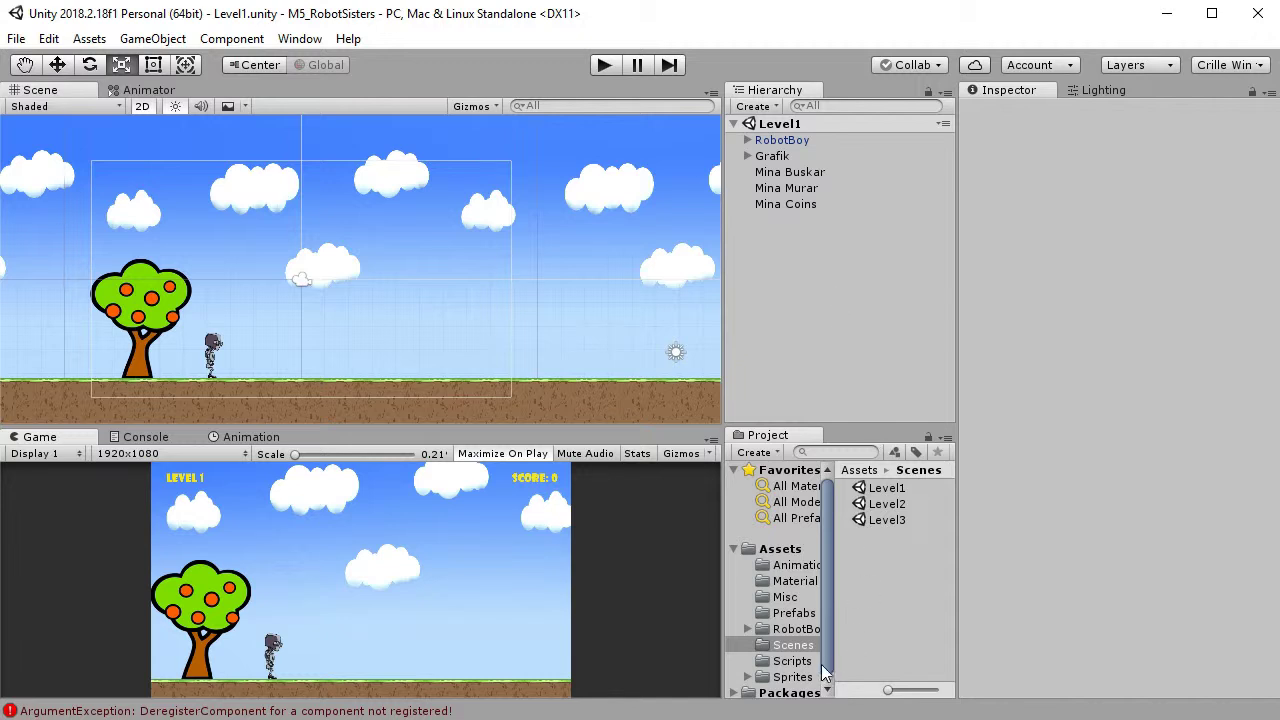
# Add the Buske prefab to the Level1 scene and nest it under Mina Buskar
pyautogui.click(812, 616)
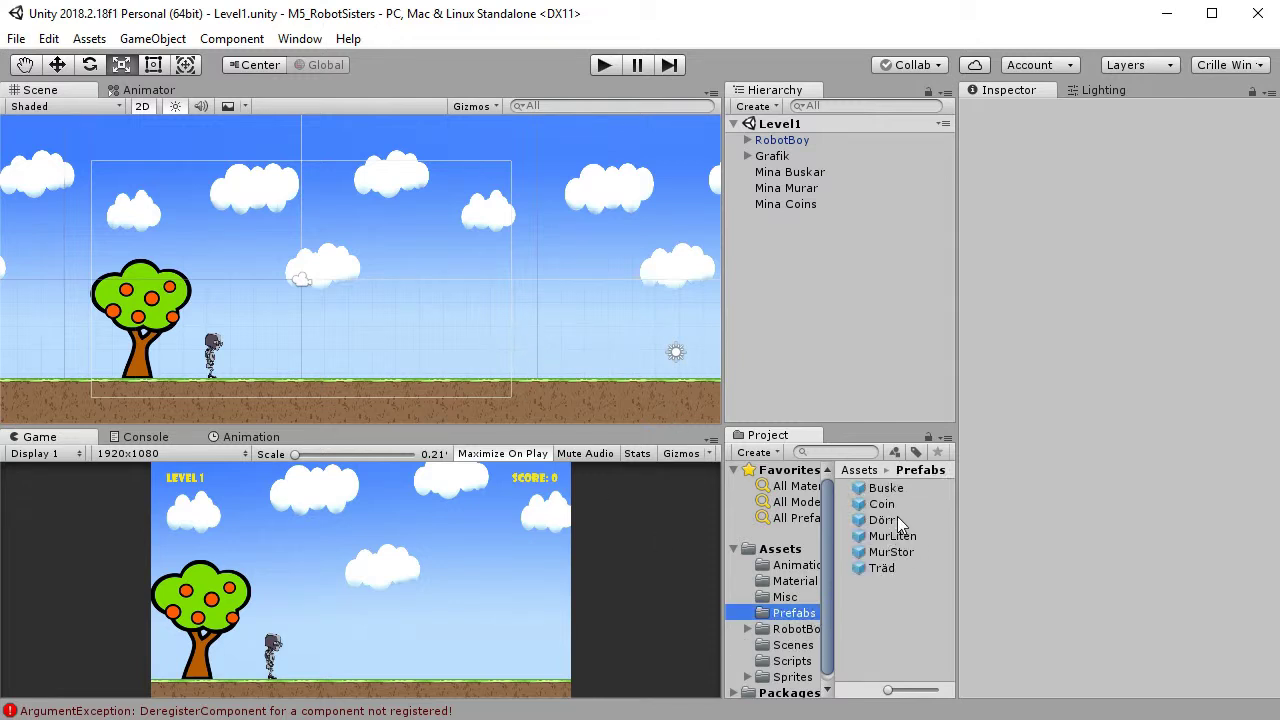
pyautogui.moveTo(893, 495); pyautogui.dragTo(406, 362)
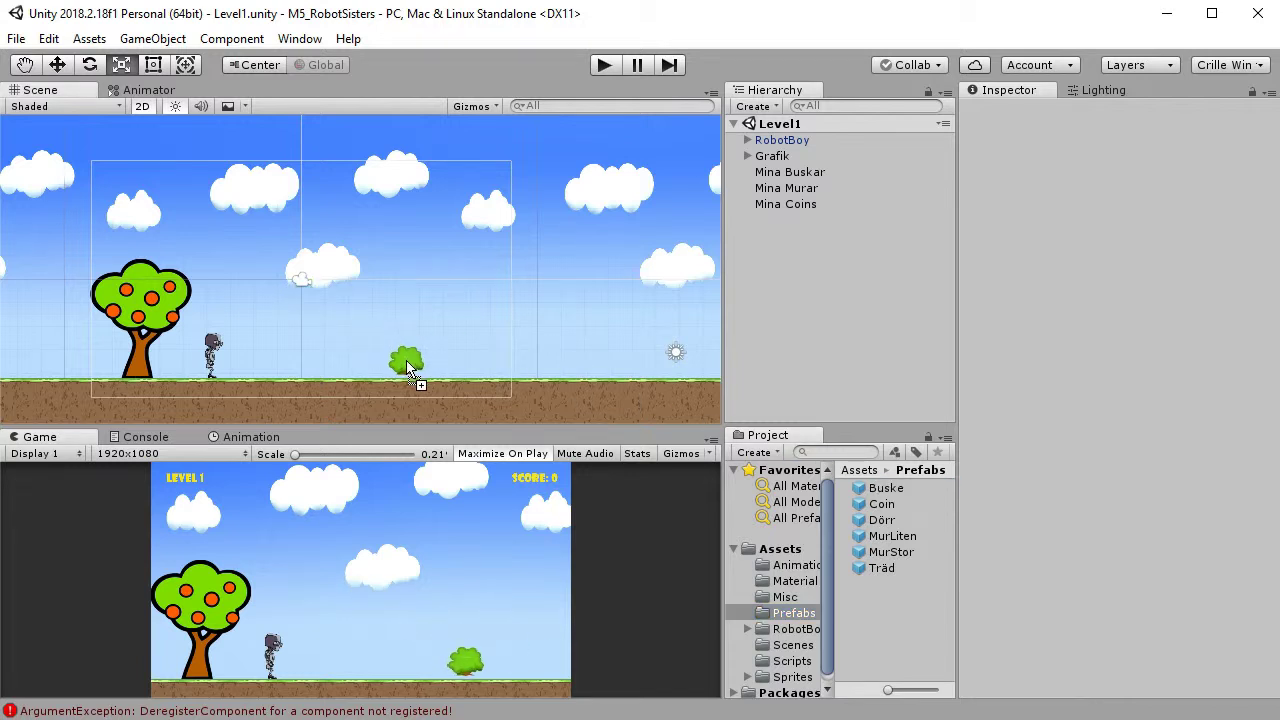
pyautogui.press('Escape')
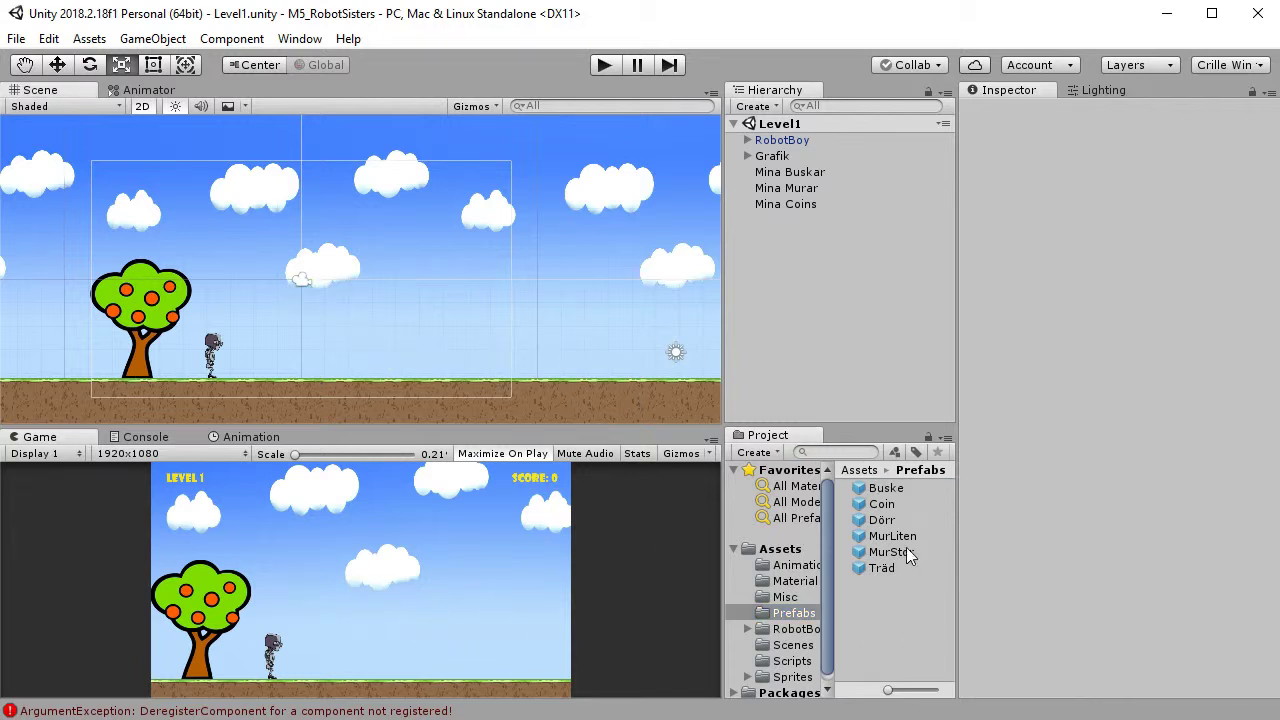
pyautogui.moveTo(900, 495); pyautogui.dragTo(849, 352)
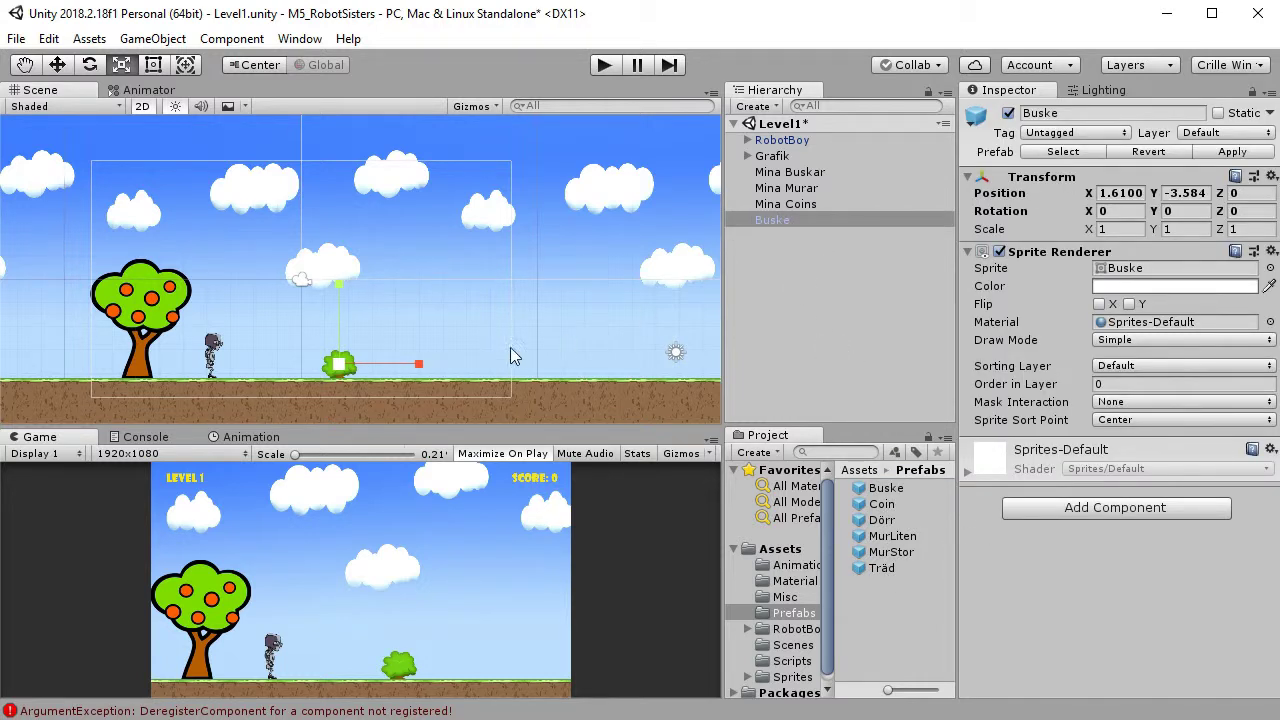
pyautogui.moveTo(778, 222); pyautogui.dragTo(787, 177)
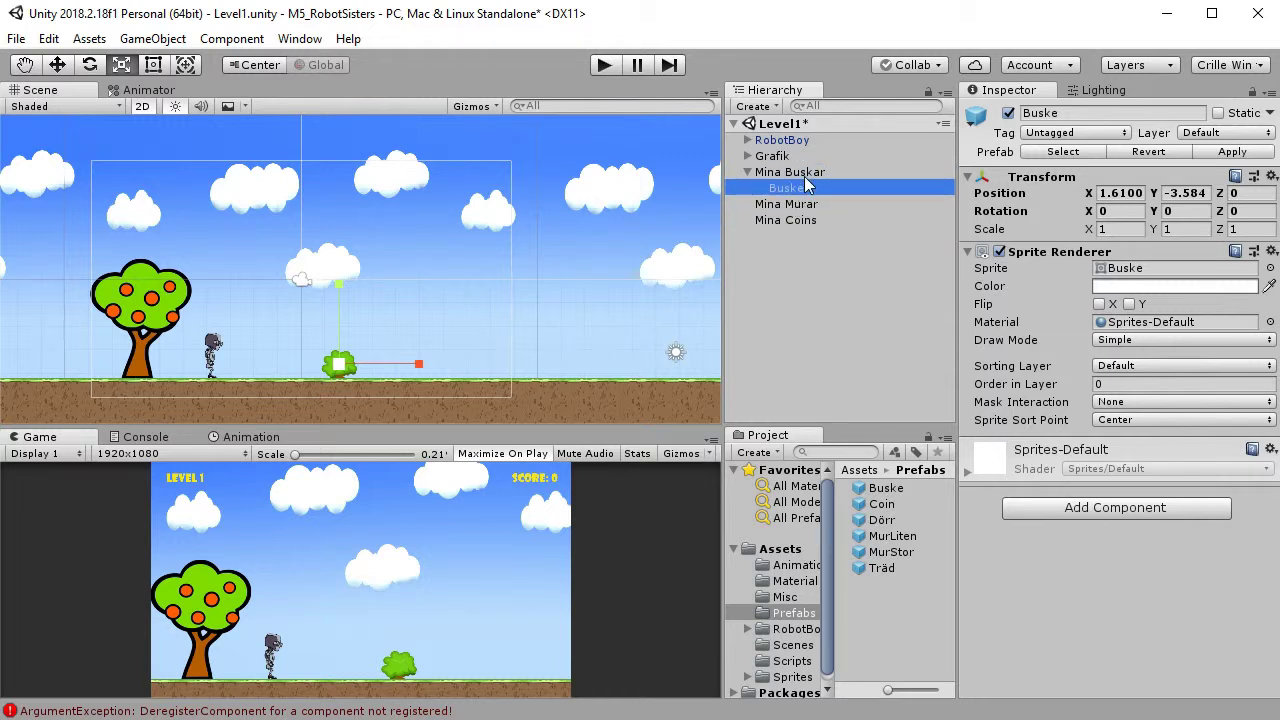
# Move the Buske bush horizontally to X 1.49 with the Move tool
pyautogui.scroll(-2, 447, 368)
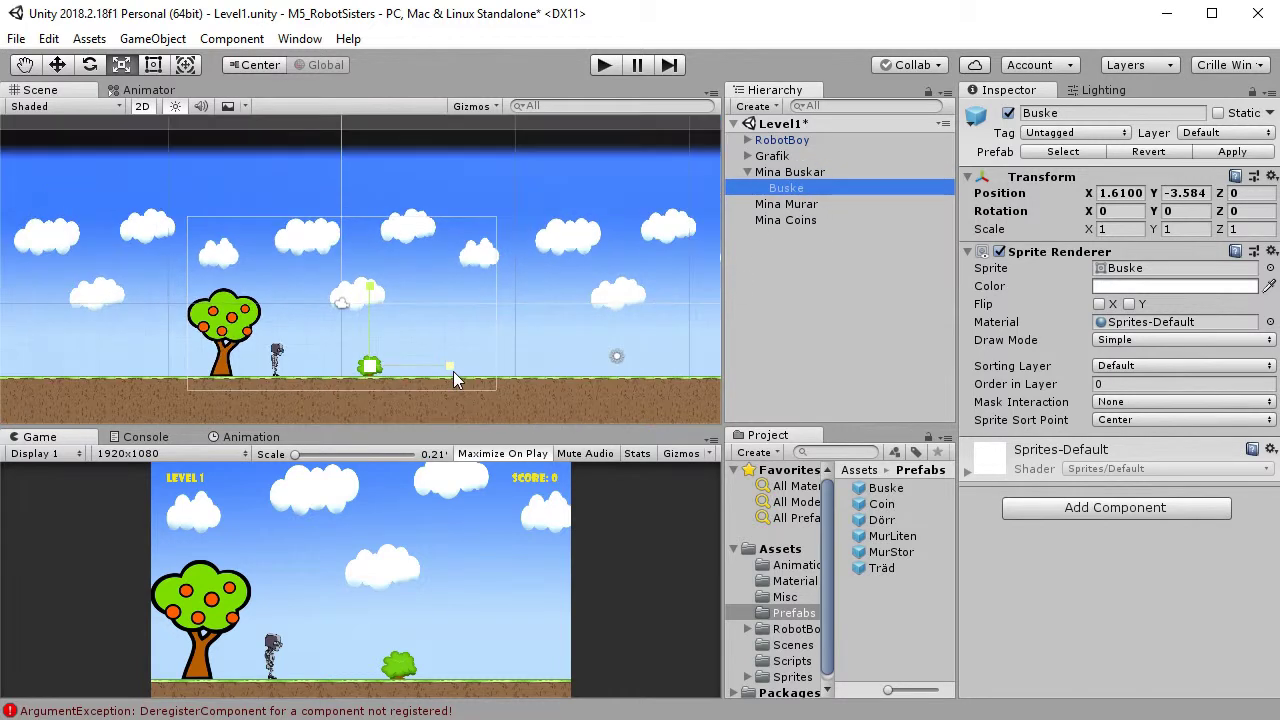
pyautogui.click(57, 64)
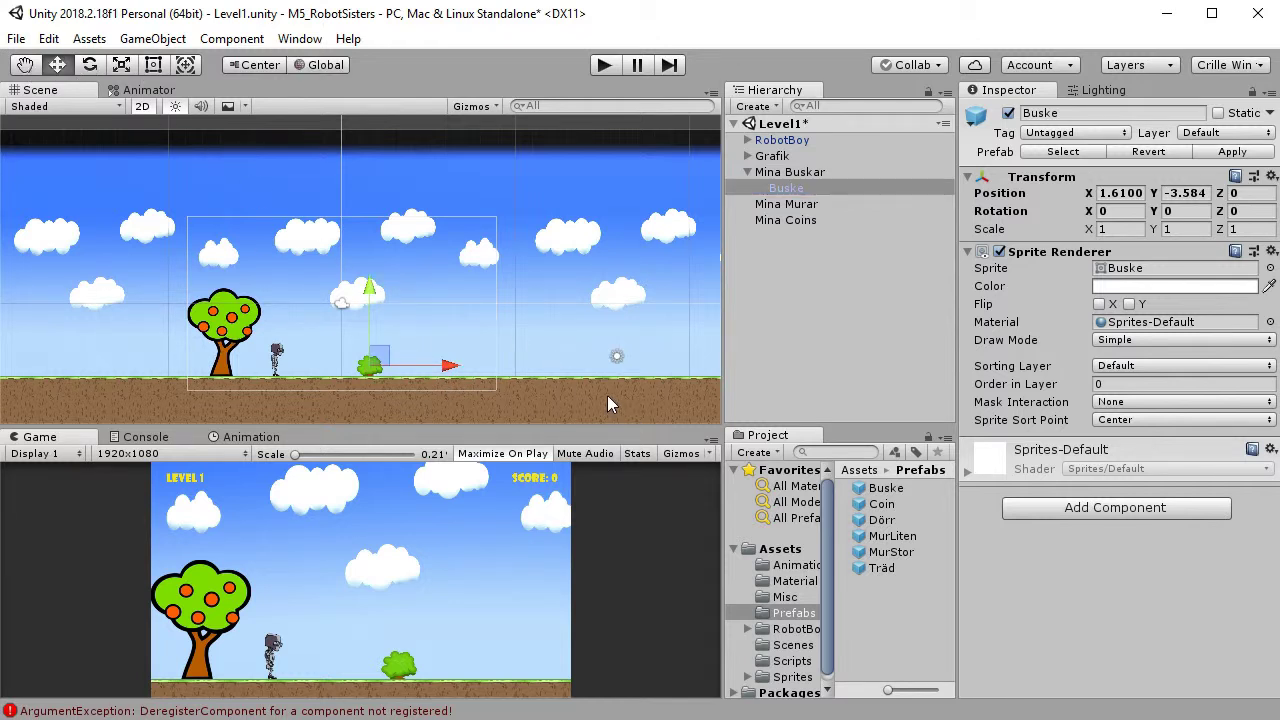
pyautogui.moveTo(445, 366)
pyautogui.mouseDown()
pyautogui.moveTo(644, 364)
pyautogui.moveTo(448, 353)
pyautogui.mouseUp()
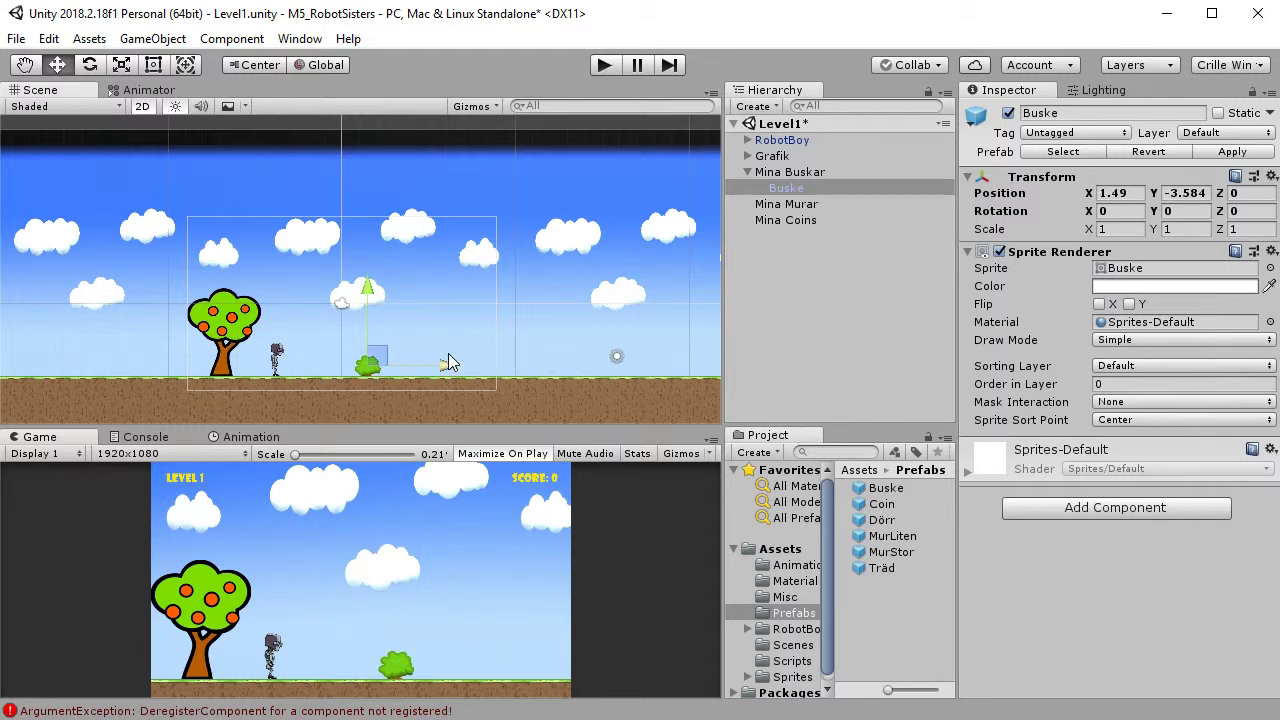
# Duplicate the Buske bush and move the copy along the ground to X about 19.1
pyautogui.click(818, 189)
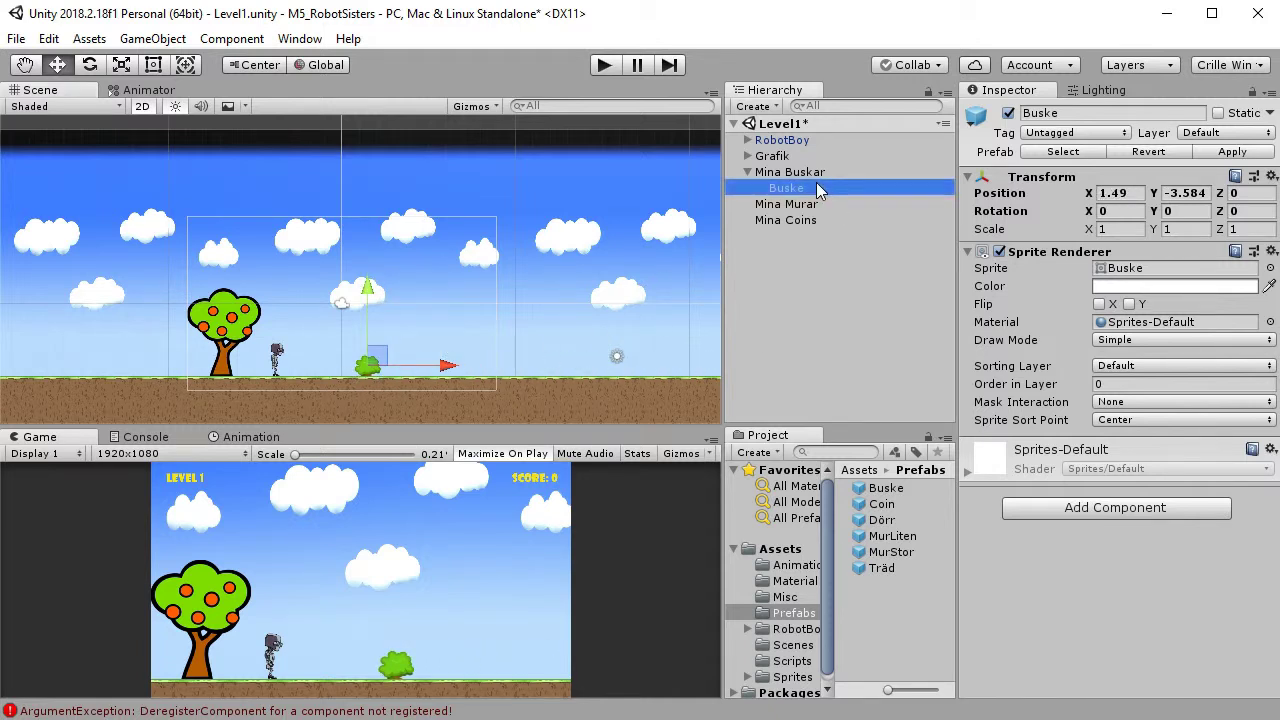
pyautogui.hotkey('ctrl', 'd')
pyautogui.moveTo(455, 372); pyautogui.dragTo(748, 360)
pyautogui.scroll(-5, 682, 383)
pyautogui.scroll(-3, 656, 363)
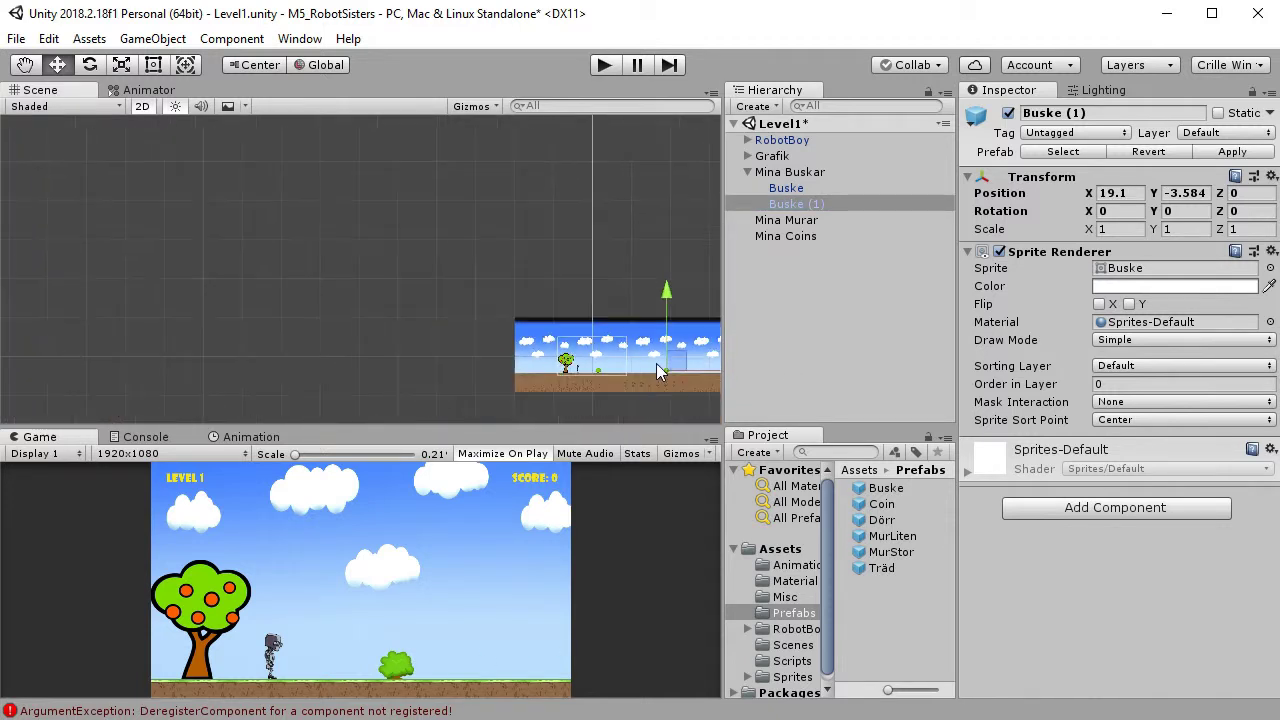
# Make more copies of the bush and spread them along the ground, the farthest at X about 110.4
pyautogui.moveTo(656, 363); pyautogui.dragTo(427, 313, button='middle')
pyautogui.moveTo(422, 310); pyautogui.dragTo(775, 312)
pyautogui.hotkey('ctrl', 'd')
pyautogui.hotkey('ctrl', 'd')
pyautogui.press('q')
pyautogui.moveTo(583, 380); pyautogui.dragTo(95, 398)
pyautogui.press('w')
# Add two more bush copies toward the door, at X about 189.4 and 161.8
pyautogui.hotkey('ctrl', 'd')
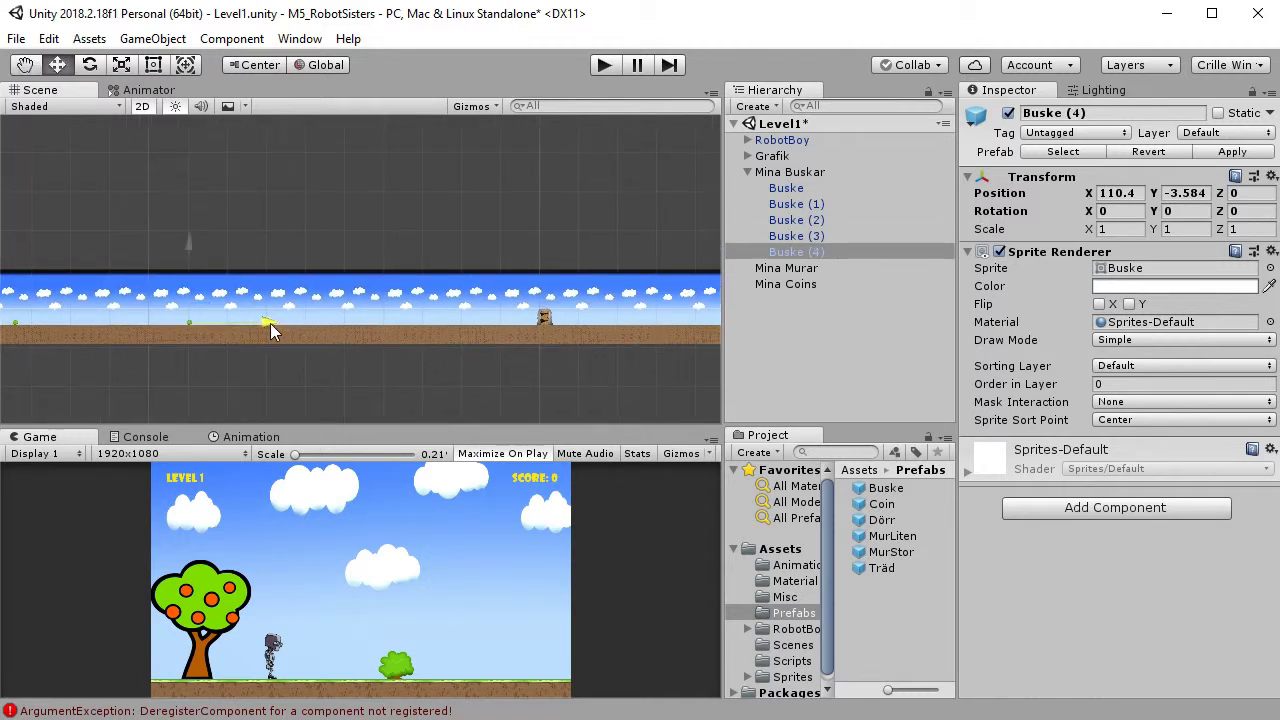
pyautogui.moveTo(270, 323); pyautogui.dragTo(470, 326)
pyautogui.hotkey('ctrl', 'd')
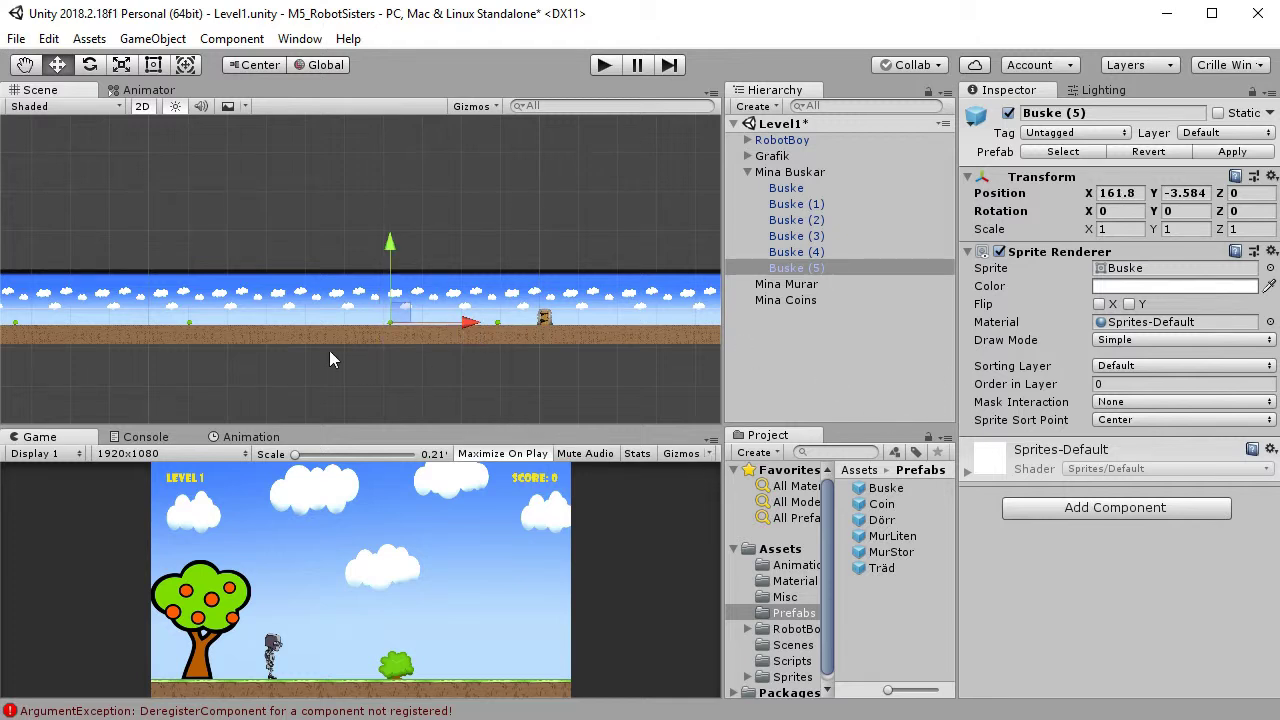
# Add the MurLiten prefab to the scene and nest it under Mina Murar
pyautogui.scroll(-5, 329, 360)
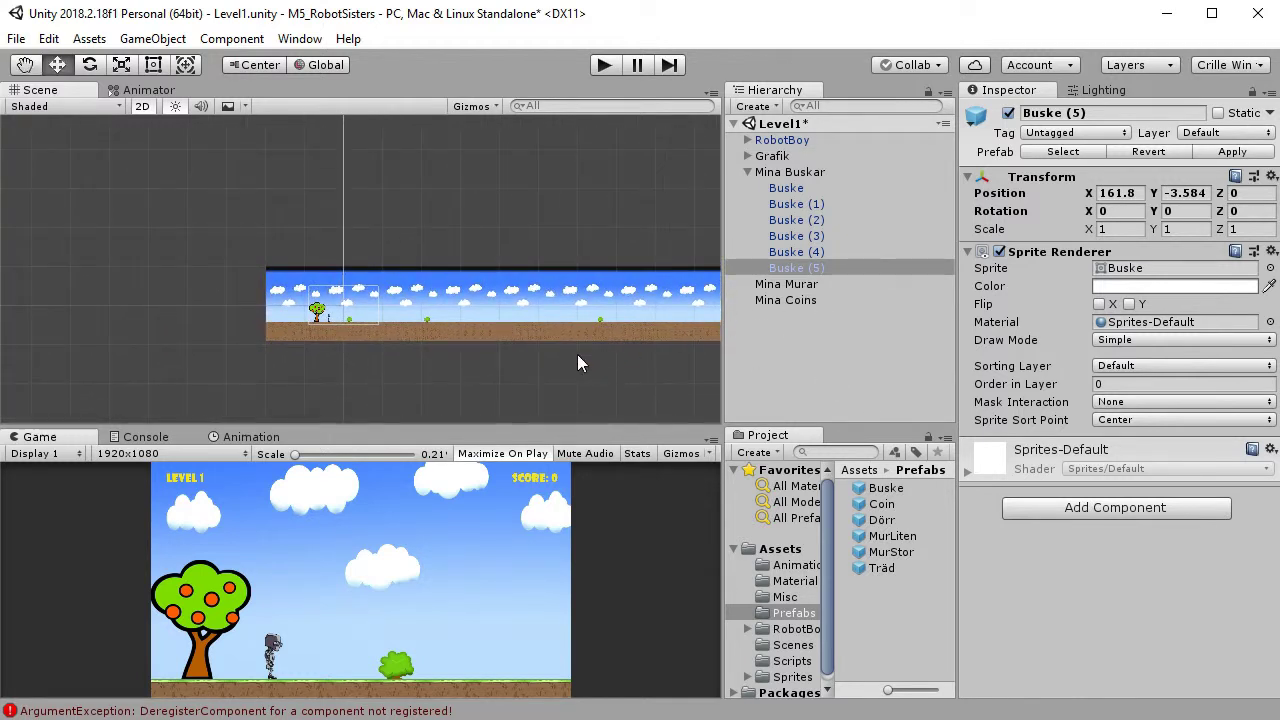
pyautogui.scroll(3, 566, 358)
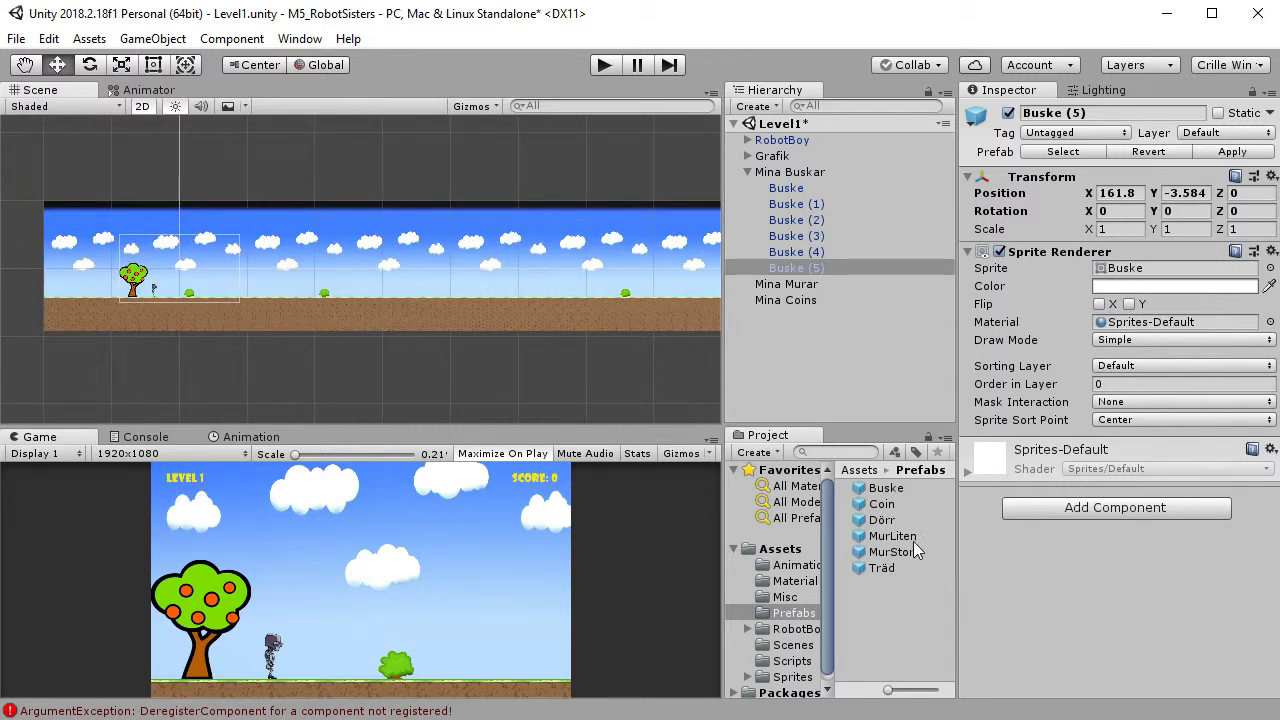
pyautogui.moveTo(892, 536); pyautogui.dragTo(851, 395)
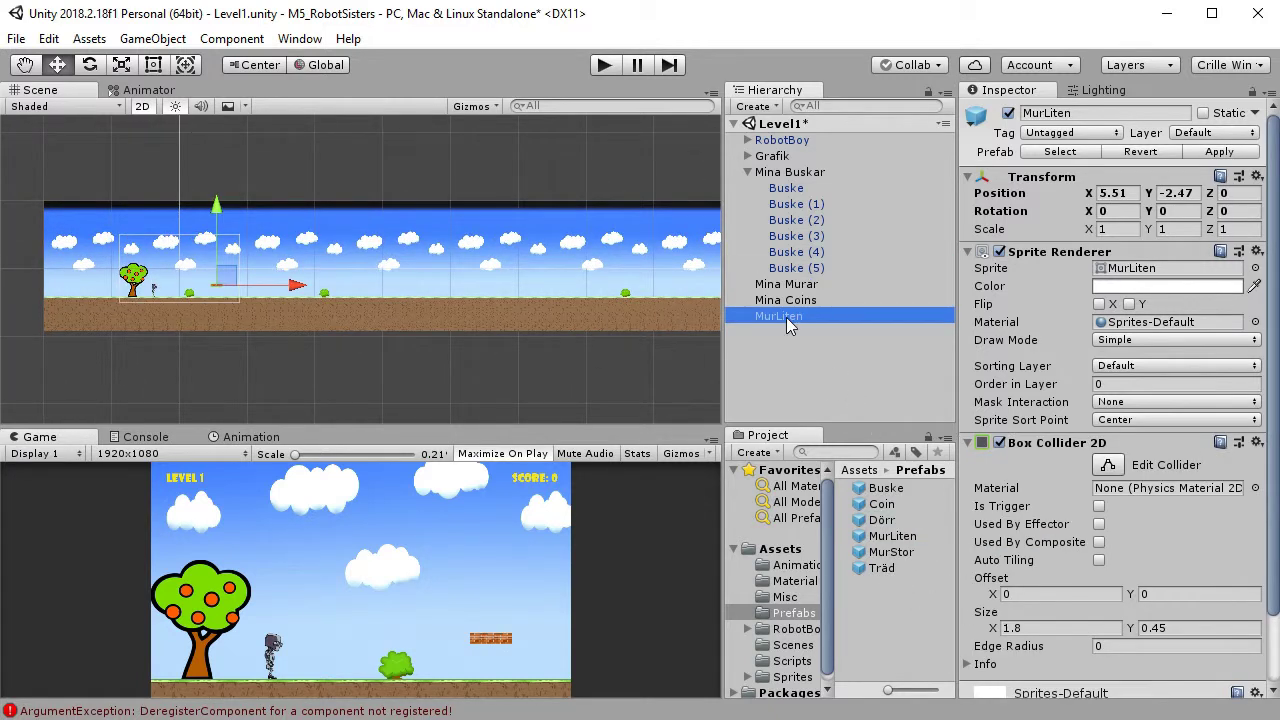
pyautogui.moveTo(786, 317); pyautogui.dragTo(798, 288)
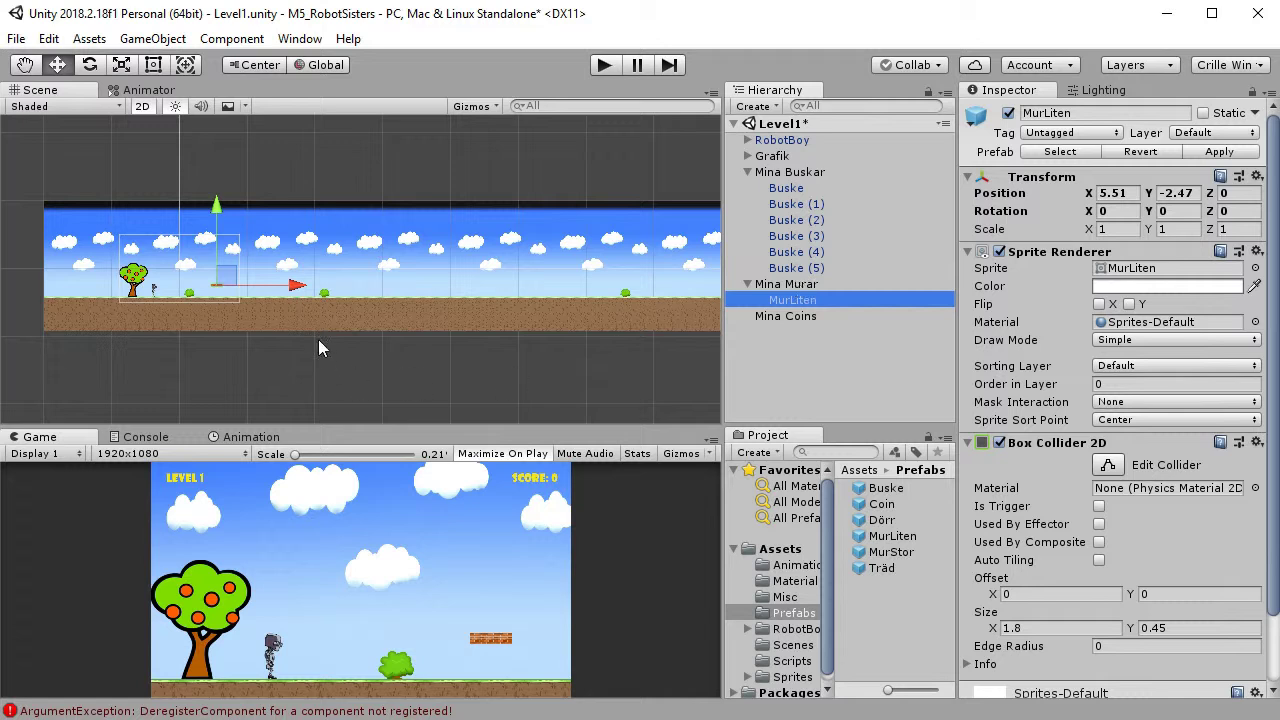
pyautogui.scroll(-2, 278, 293)
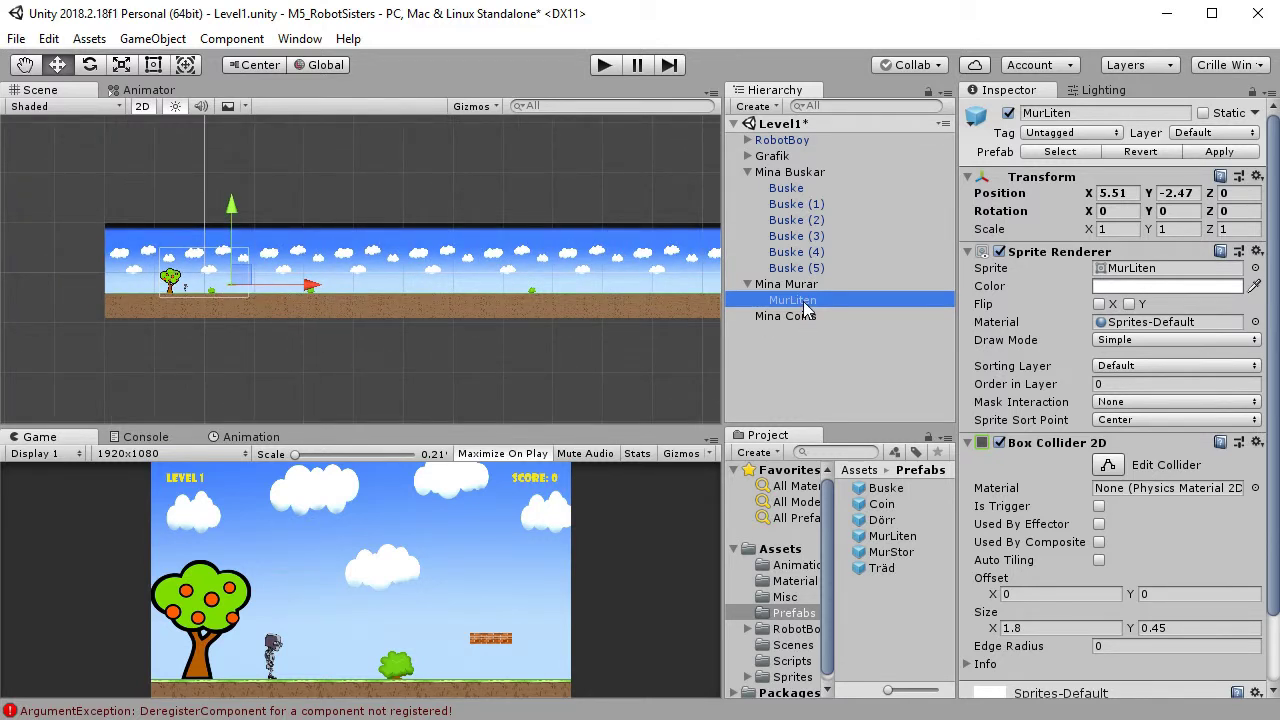
# Duplicate the MurLiten wall four times and spread the copies along the level, the last at X about 122.6
pyautogui.hotkey('ctrl', 'd')
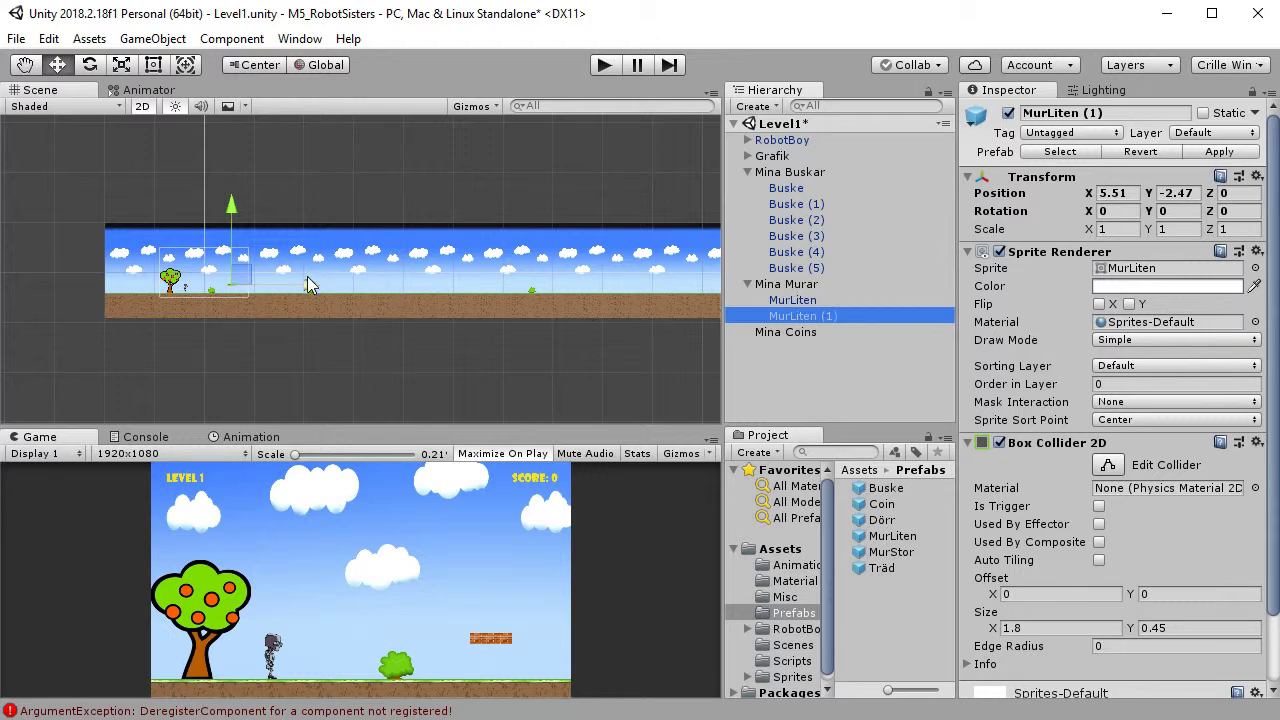
pyautogui.moveTo(310, 284); pyautogui.dragTo(751, 285)
pyautogui.hotkey('ctrl', 'd')
pyautogui.hotkey('ctrl', 'd')
pyautogui.moveTo(566, 340); pyautogui.dragTo(95, 355, button='middle')
pyautogui.hotkey('ctrl', 'd')
pyautogui.moveTo(208, 297); pyautogui.dragTo(324, 297)
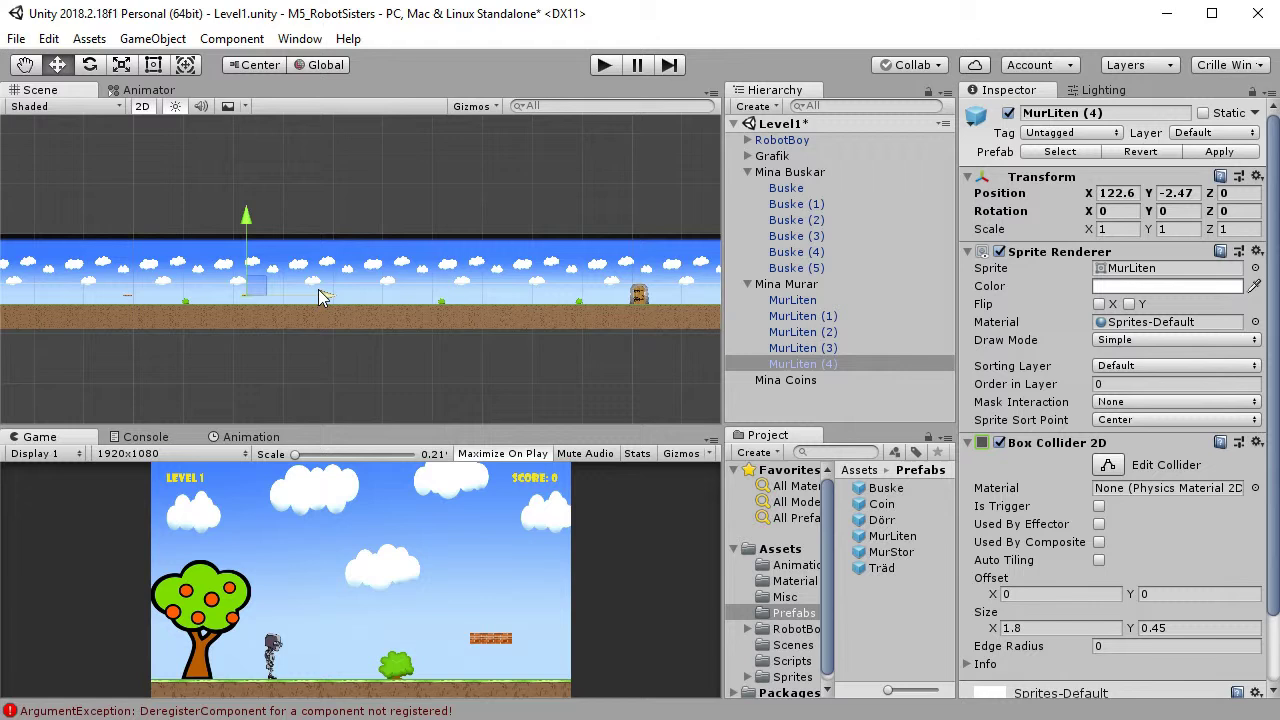
# Delete the Buske (4) and Buske (5) bushes nearest the door
pyautogui.click(579, 304)
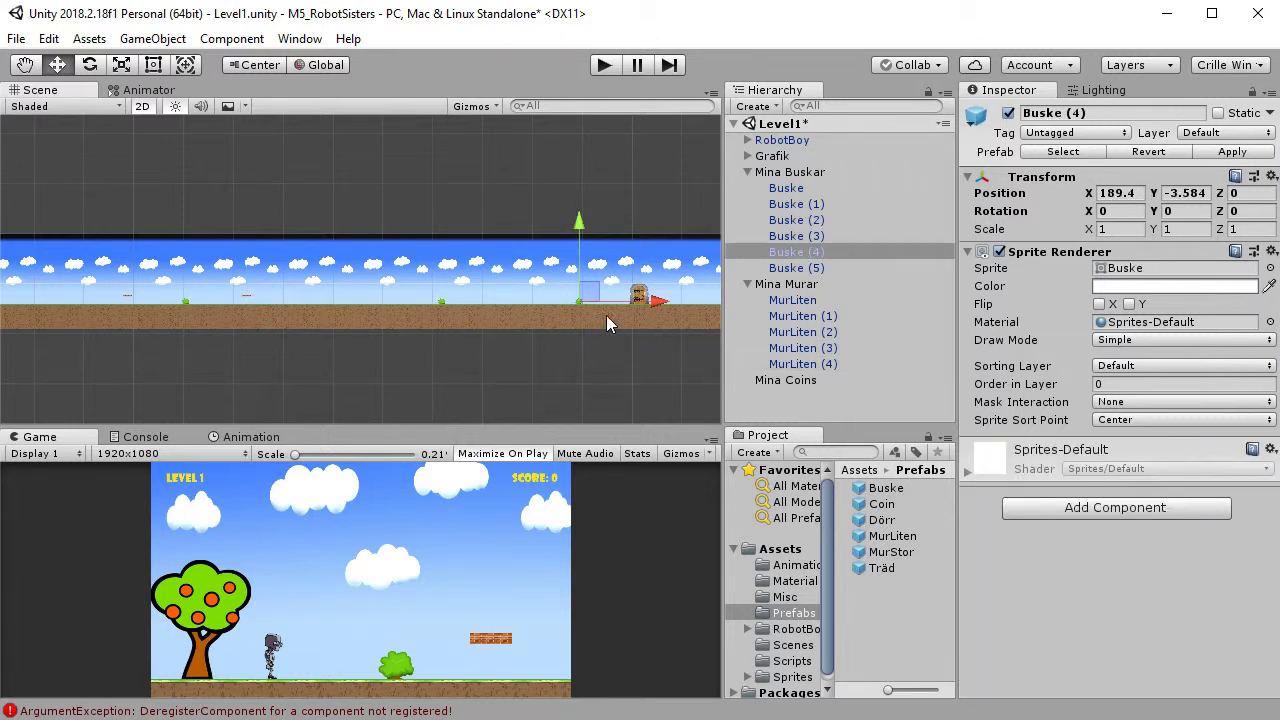
pyautogui.keyDown('shift'); pyautogui.click(815, 270); pyautogui.keyUp('shift')
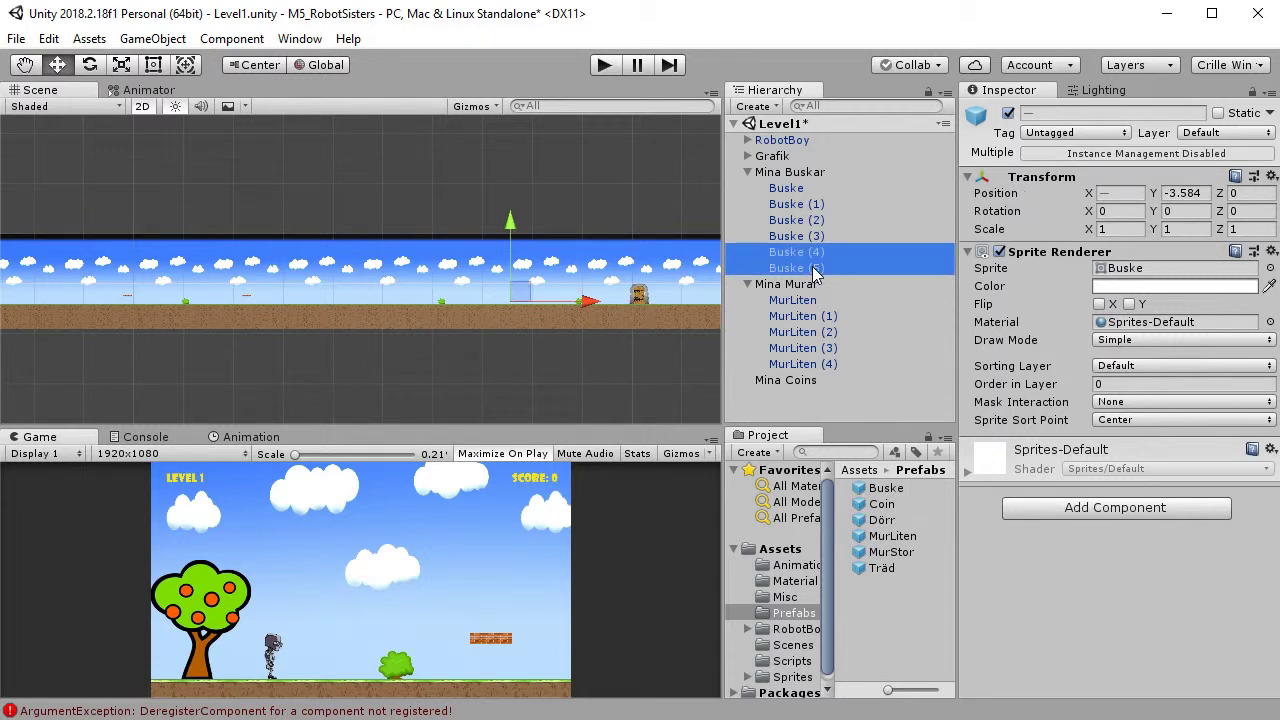
pyautogui.press('Delete')
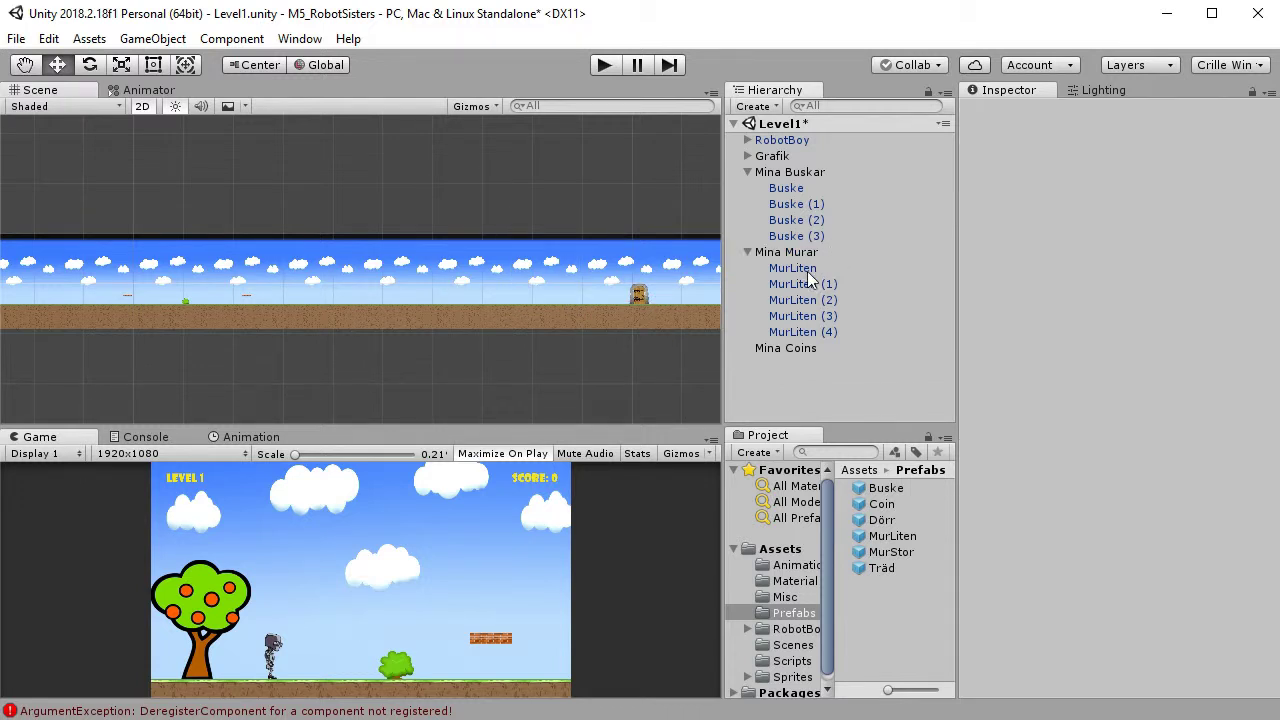
# Shorten the level by moving the door back beside the MurLiten (4) wall, and delete that wall
pyautogui.click(640, 296)
pyautogui.moveTo(712, 305); pyautogui.dragTo(355, 300)
pyautogui.click(248, 296)
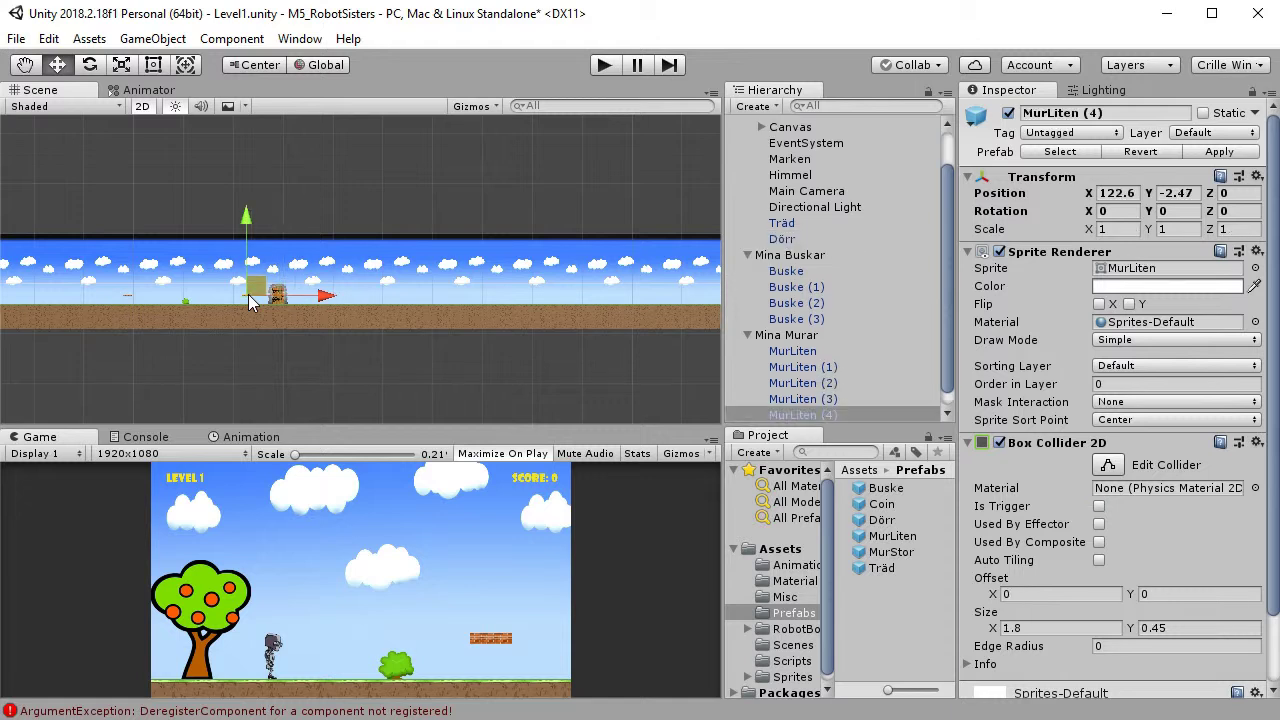
pyautogui.press('Delete')
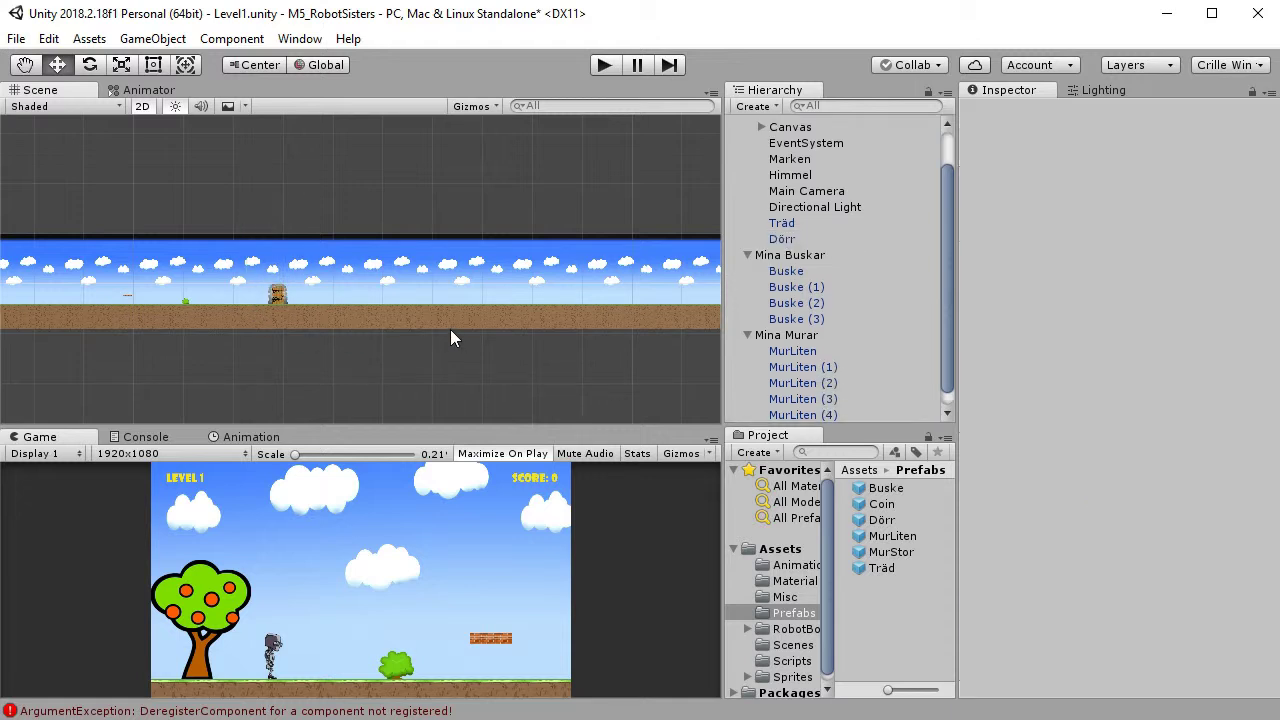
# Add the MurStor prefab to the scene, placed at X about 34.2, and nest it under Mina Murar
pyautogui.moveTo(450, 329); pyautogui.dragTo(886, 334, button='middle')
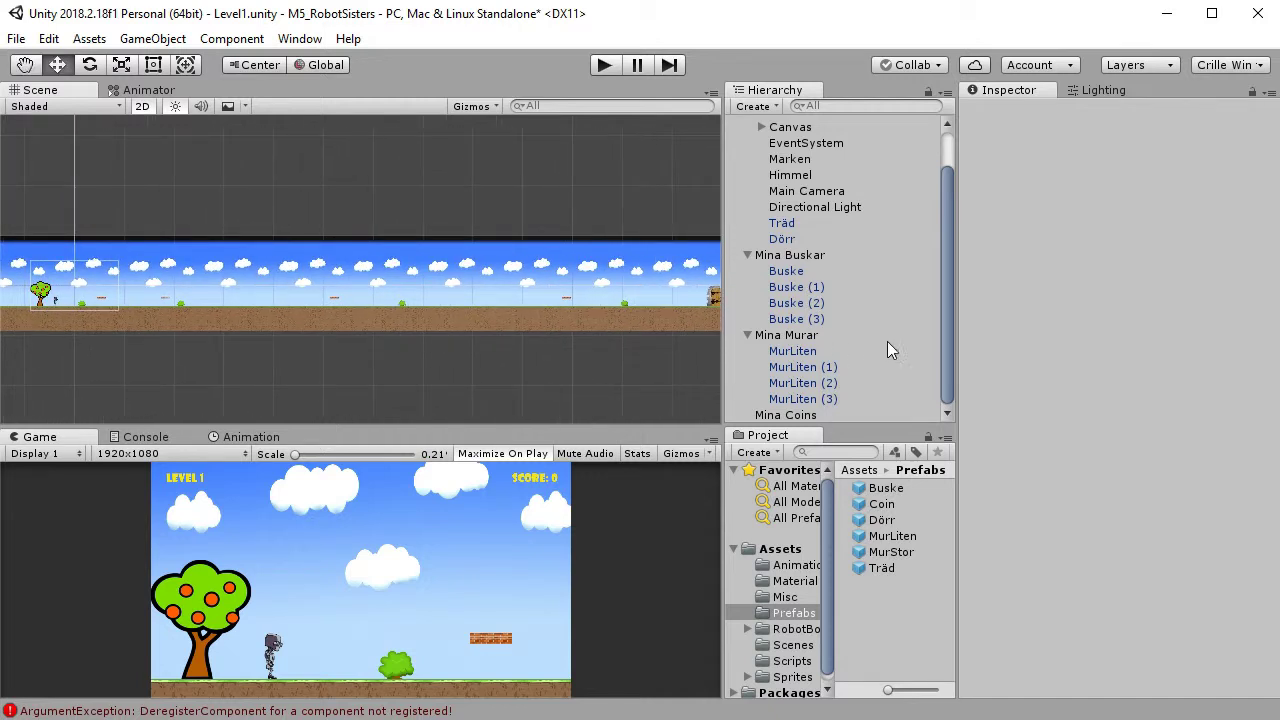
pyautogui.click(905, 553)
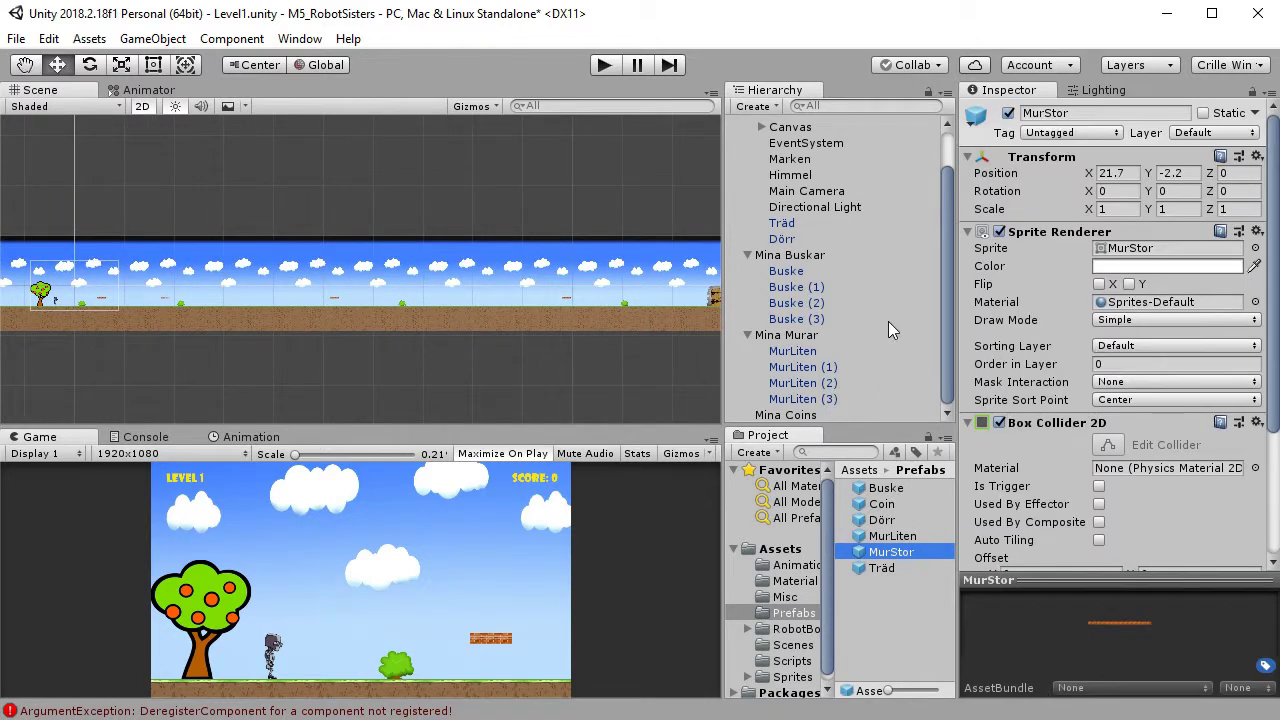
pyautogui.click(747, 256)
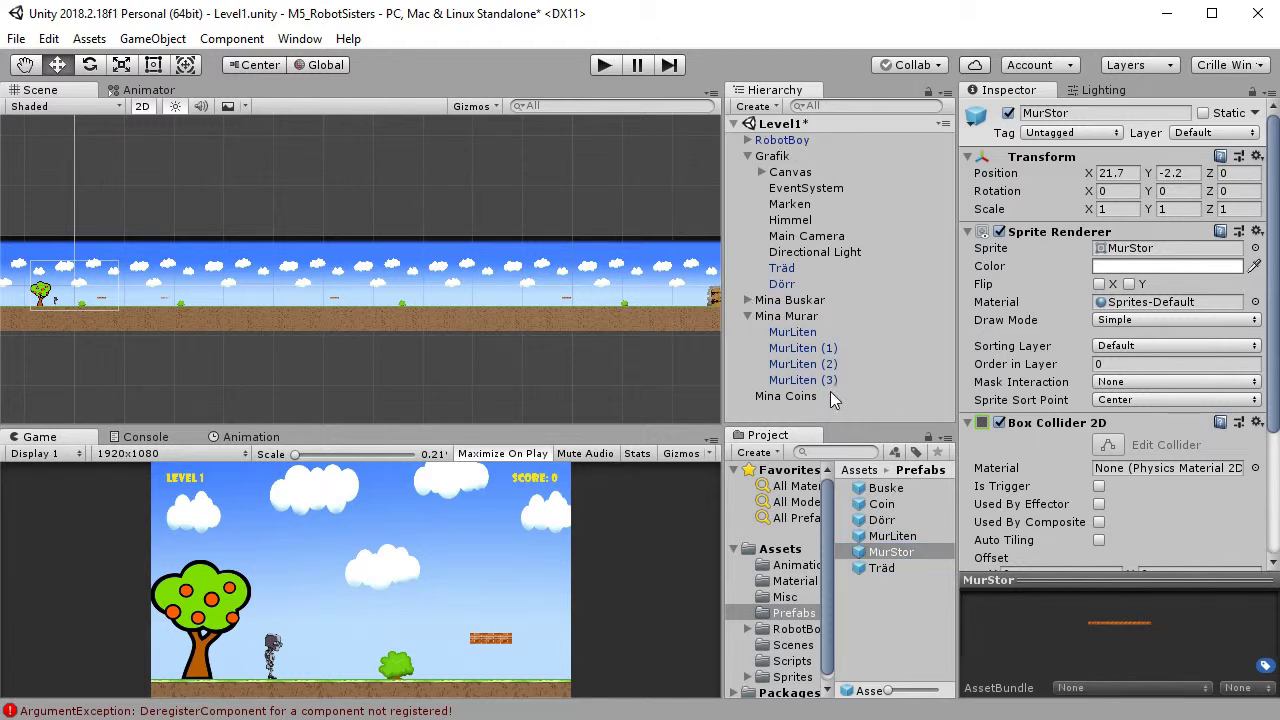
pyautogui.click(747, 316)
pyautogui.moveTo(893, 553); pyautogui.dragTo(828, 403)
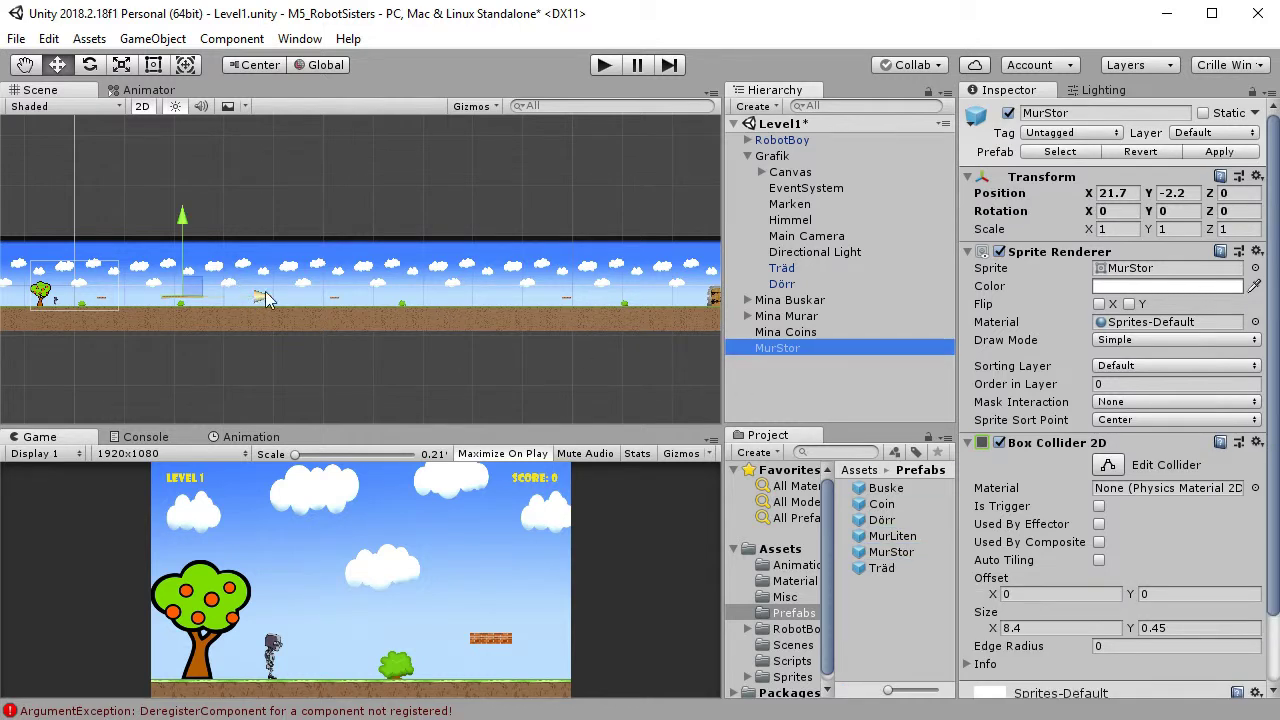
pyautogui.moveTo(278, 296); pyautogui.dragTo(334, 292)
pyautogui.moveTo(786, 347); pyautogui.dragTo(799, 318)
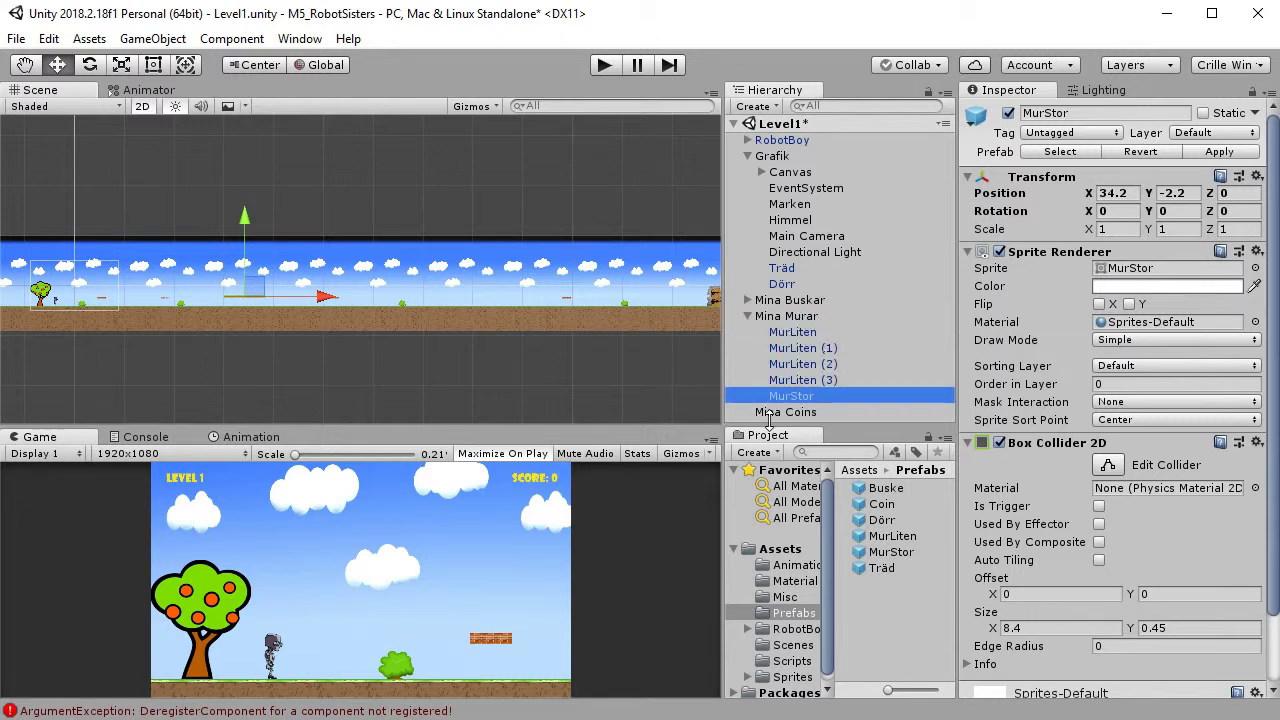
# Duplicate the MurStor wall twice and place the copies along the level at X about 66.1 and 85.7
pyautogui.hotkey('ctrl', 'd')
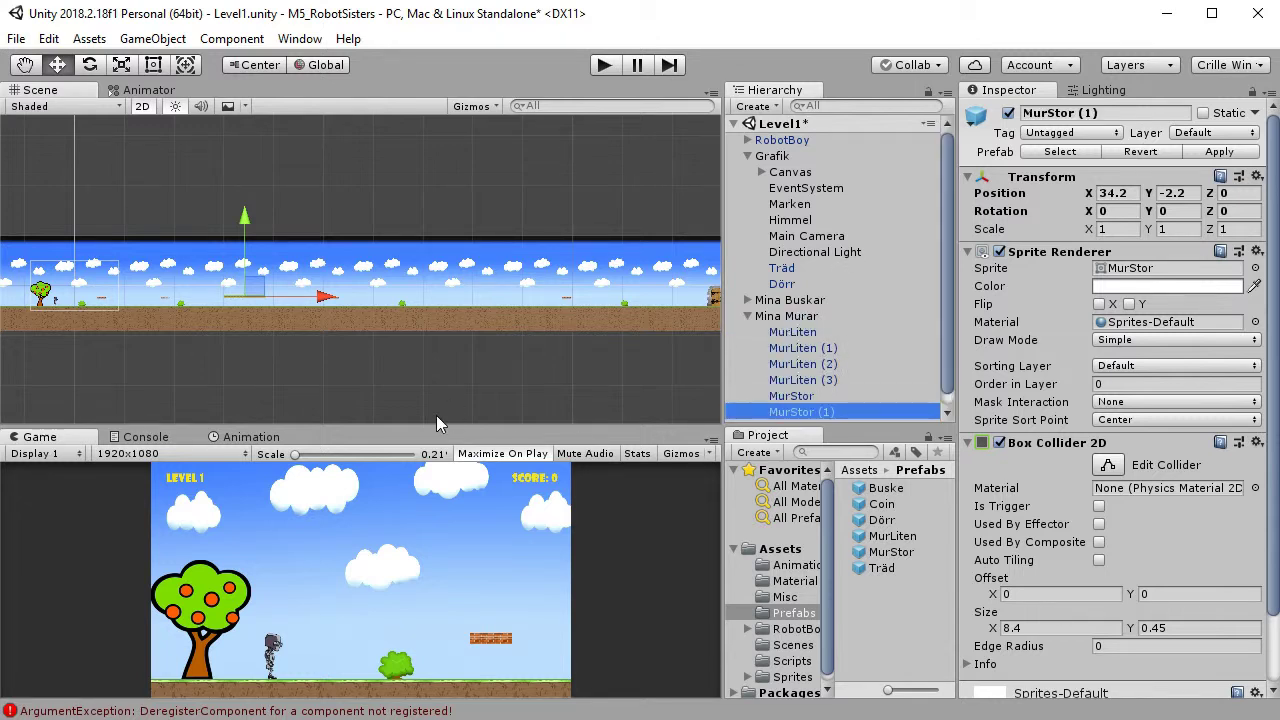
pyautogui.moveTo(322, 304); pyautogui.dragTo(490, 309)
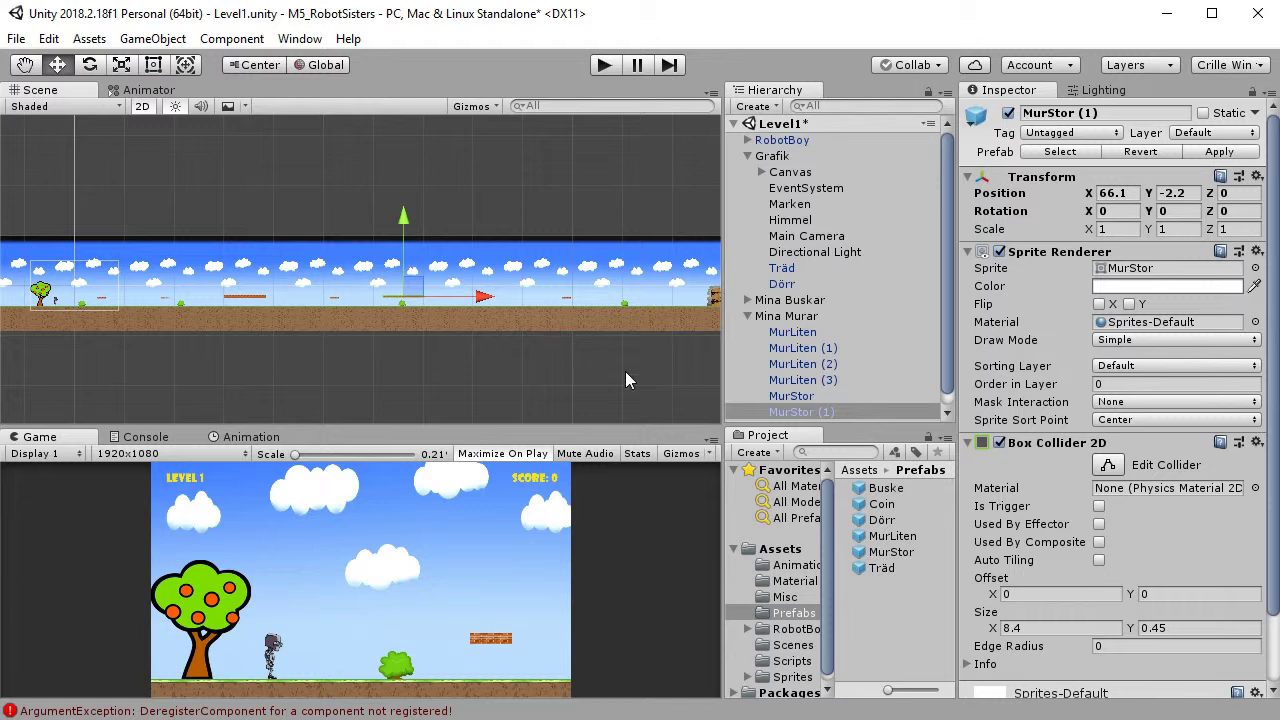
pyautogui.hotkey('ctrl', 'd')
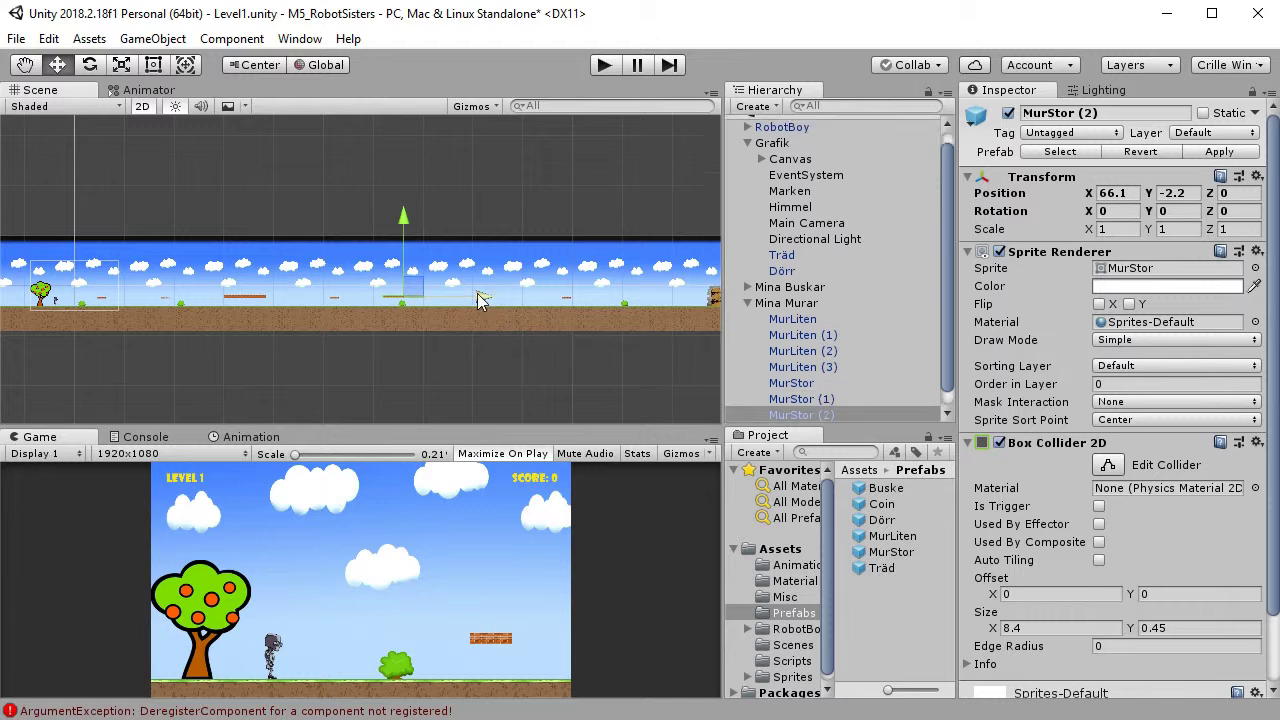
pyautogui.moveTo(480, 302); pyautogui.dragTo(580, 300)
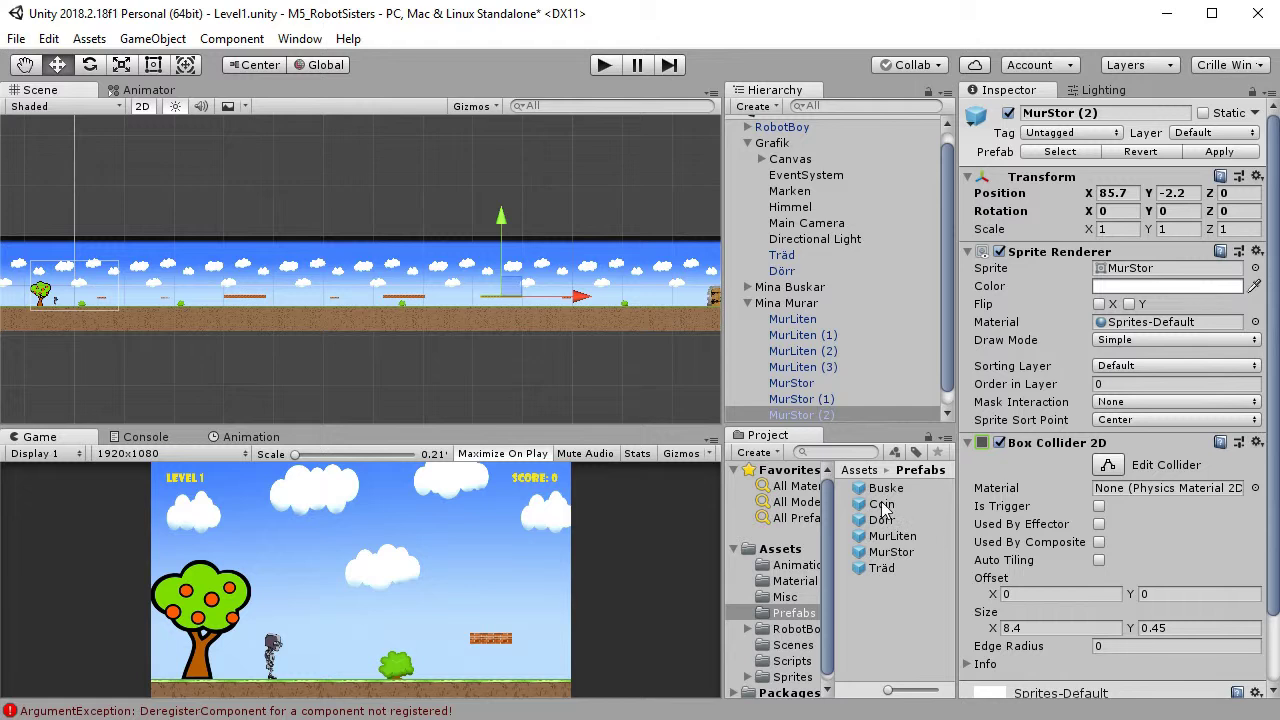
# Add the Coin prefab to the scene and nest it under Mina Coins
pyautogui.click(747, 303)
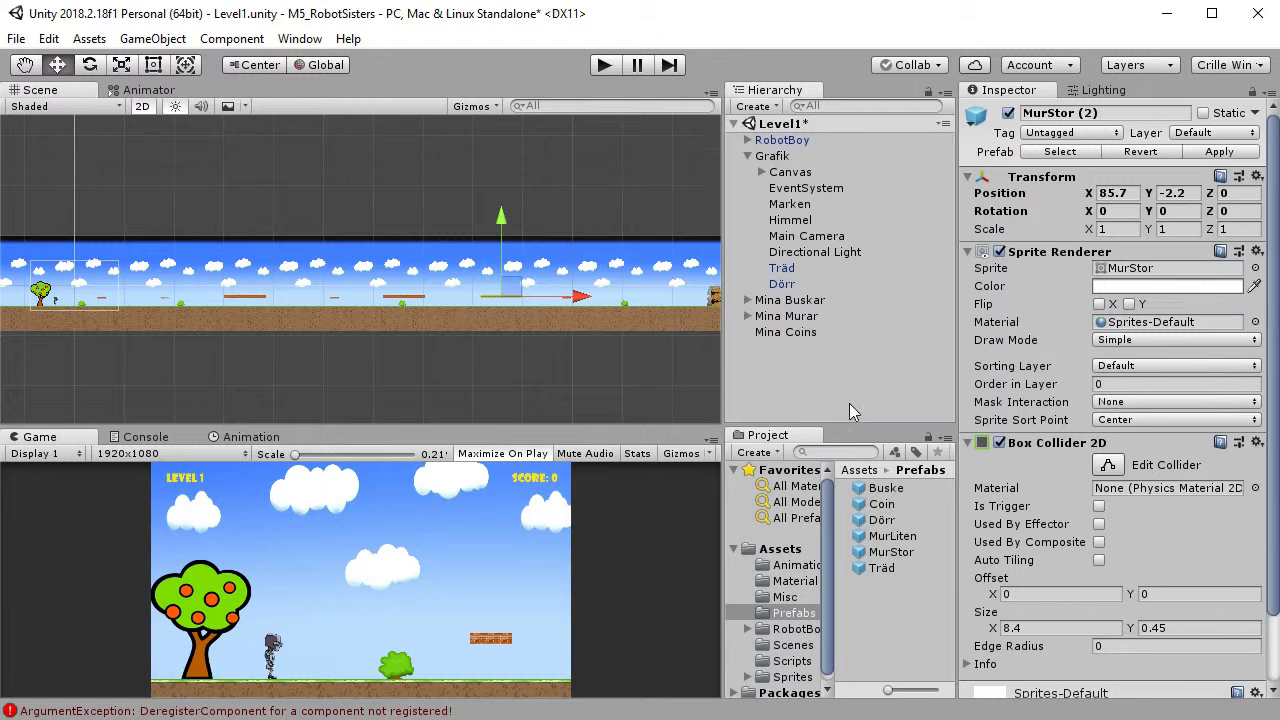
pyautogui.moveTo(882, 503); pyautogui.dragTo(835, 413)
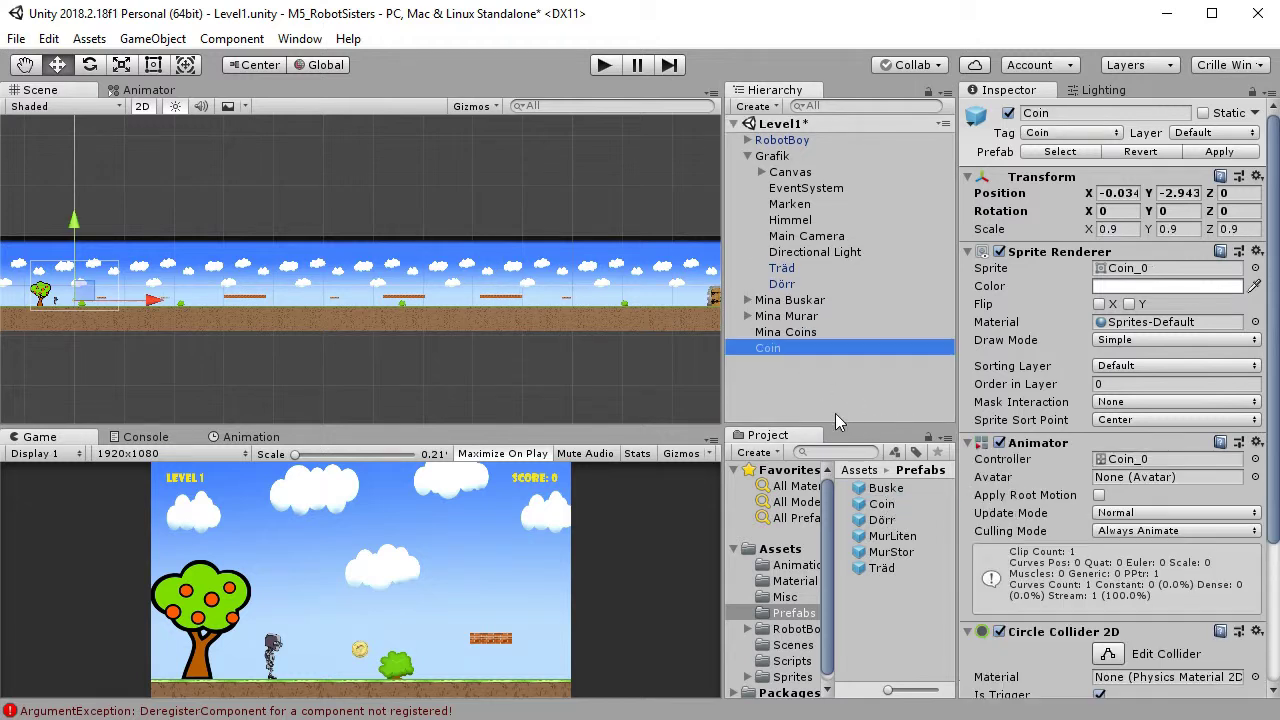
pyautogui.click(749, 156)
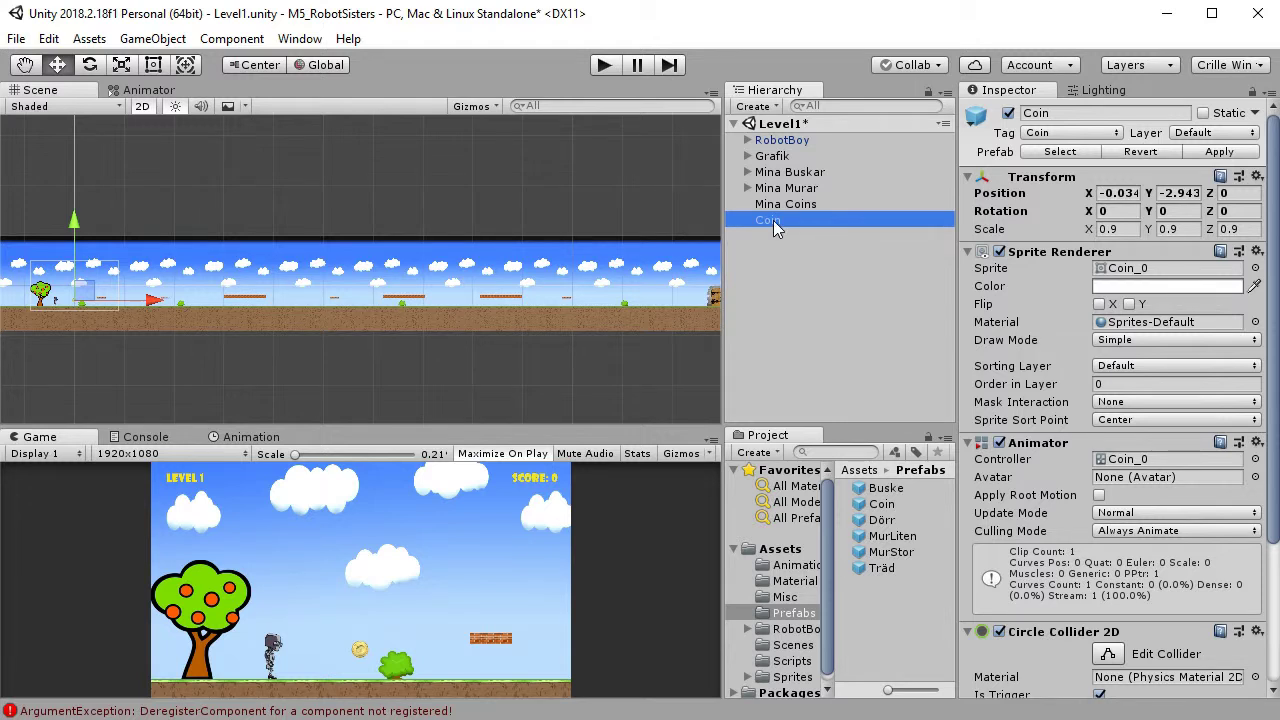
pyautogui.moveTo(773, 220); pyautogui.dragTo(794, 208)
# Place the coin above the first MurLiten wall and a duplicate above the second, at X about 18.38 and Y about -0.75
pyautogui.scroll(6, 94, 309)
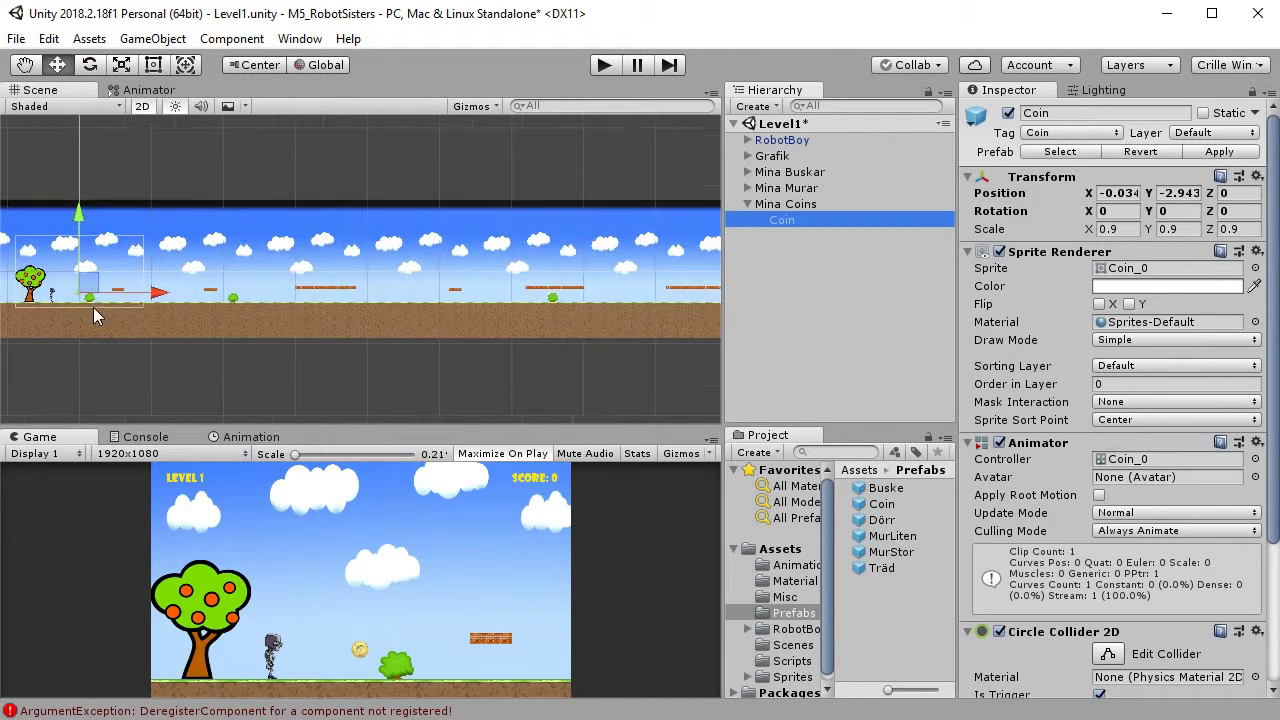
pyautogui.moveTo(88, 331); pyautogui.dragTo(321, 337, button='middle')
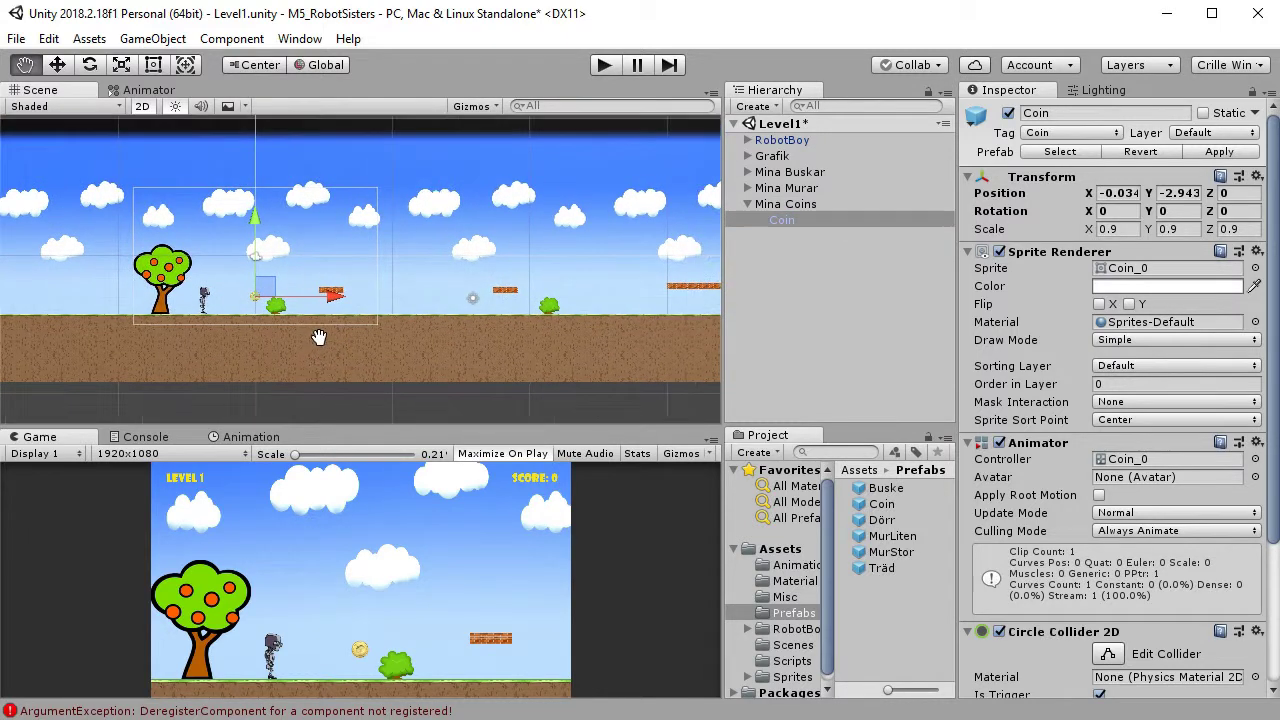
pyautogui.moveTo(265, 291); pyautogui.dragTo(517, 261)
pyautogui.hotkey('ctrl', 'd')
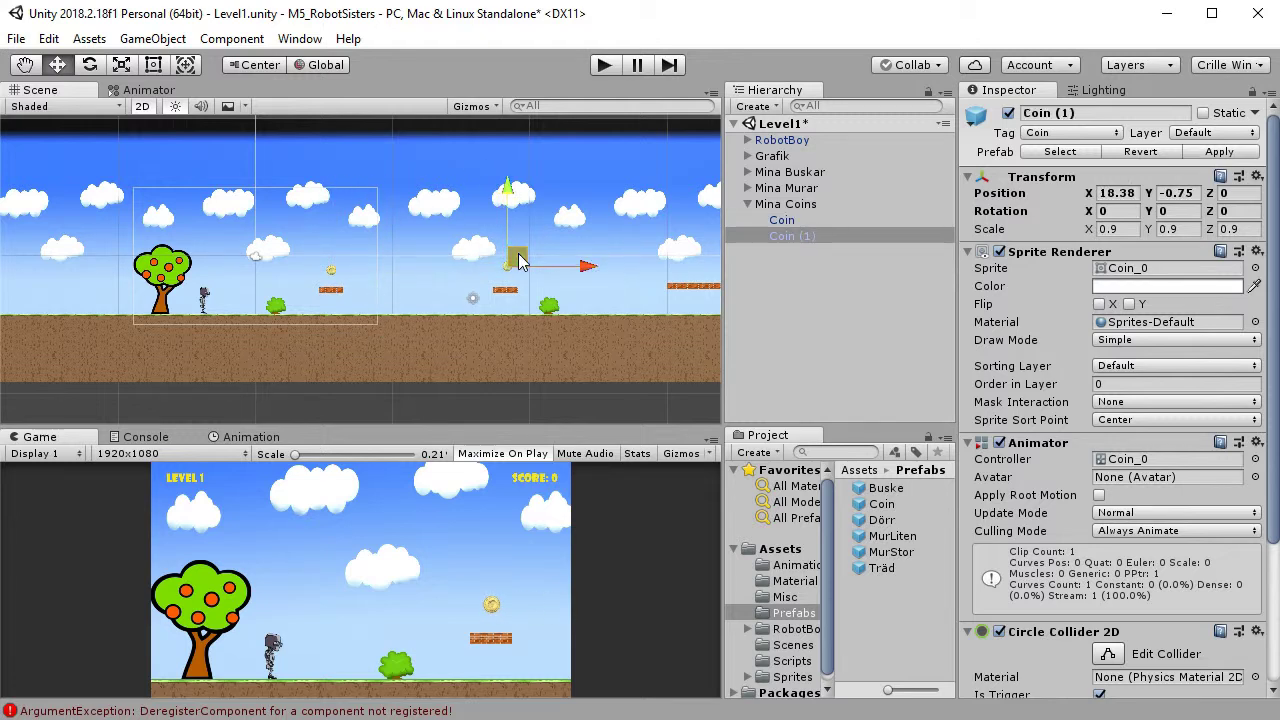
# Duplicate the coin twice, placing one copy above the first MurStor wall and one low before the next MurLiten wall
pyautogui.moveTo(607, 368); pyautogui.dragTo(281, 358, button='middle')
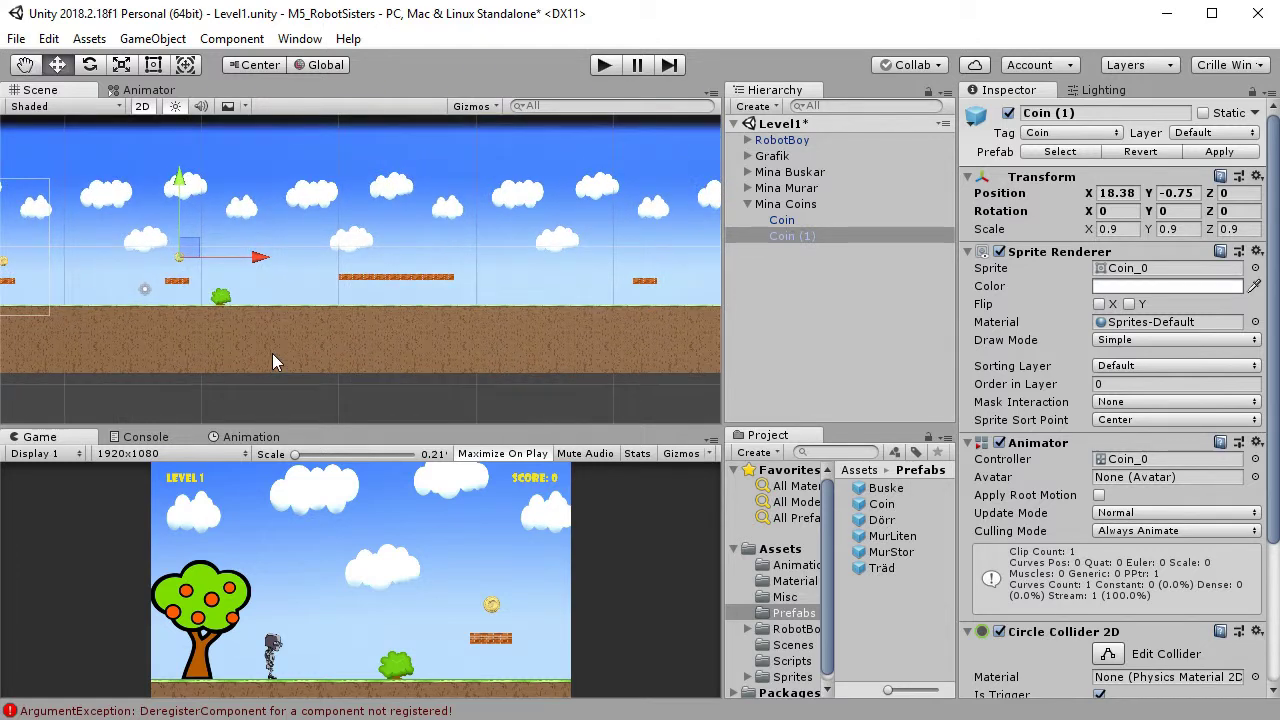
pyautogui.hotkey('ctrl', 'd')
pyautogui.moveTo(190, 250); pyautogui.dragTo(575, 280)
pyautogui.hotkey('ctrl', 'd')
pyautogui.moveTo(565, 326); pyautogui.dragTo(82, 330, button='middle')
# Add a row of three duplicated coins above the second MurStor wall, the last at X about 68.63 and Y about -0.97
pyautogui.hotkey('ctrl', 'd')
pyautogui.moveTo(77, 287); pyautogui.dragTo(477, 270)
pyautogui.hotkey('ctrl', 'd')
pyautogui.hotkey('ctrl', 'd')
# Place three more coin copies near the ground at Y about -3.32: one between the last two MurStor walls and two around the last bush
pyautogui.hotkey('ctrl', 'd')
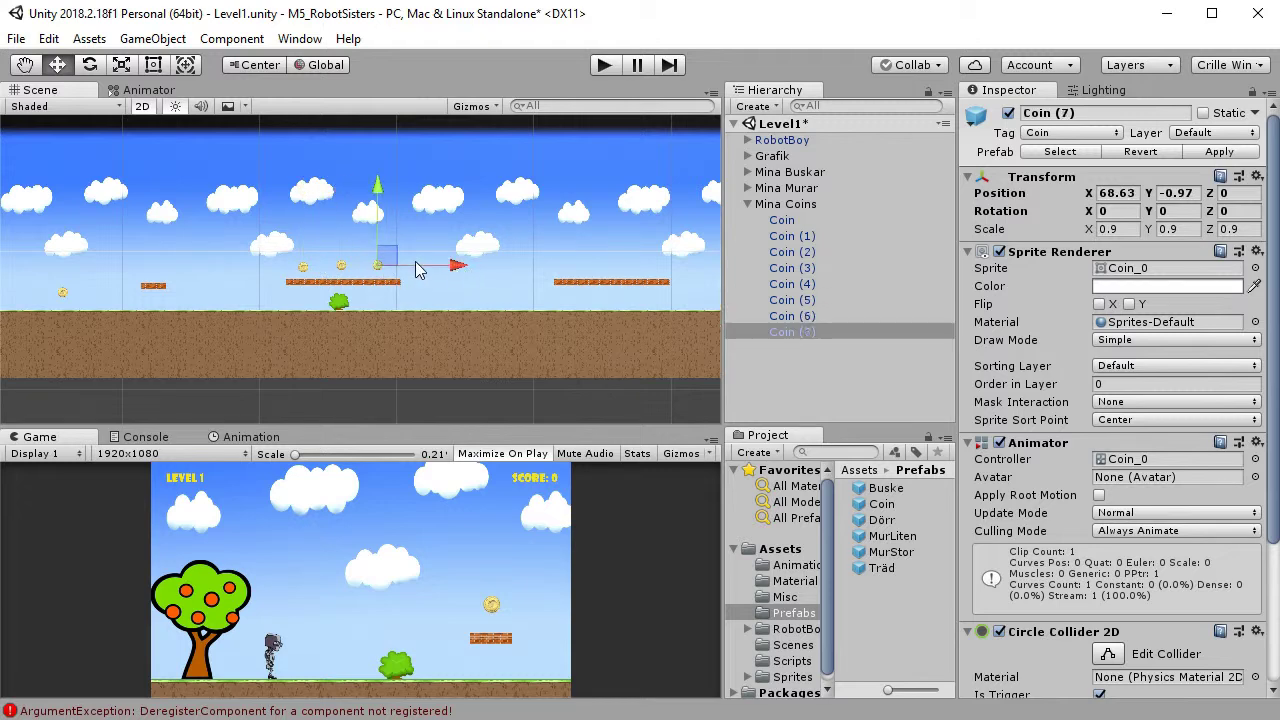
pyautogui.moveTo(391, 262); pyautogui.dragTo(485, 293)
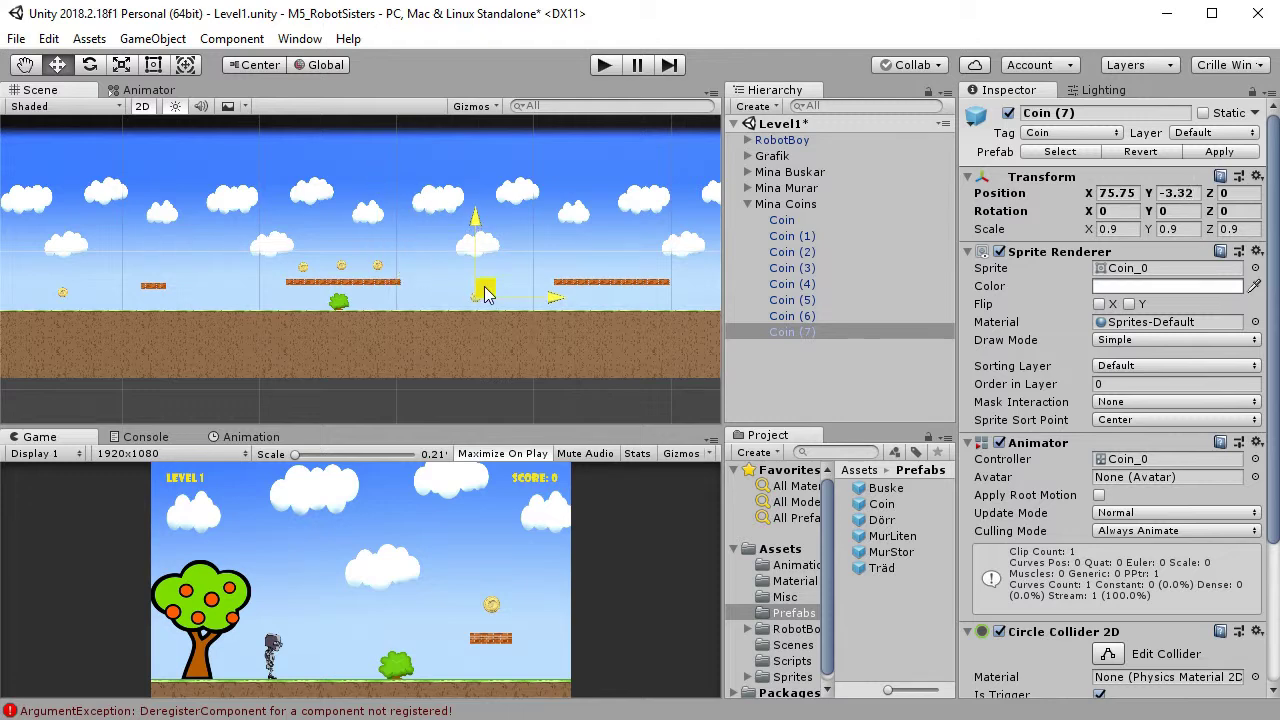
pyautogui.moveTo(593, 308); pyautogui.dragTo(250, 318, button='middle')
pyautogui.hotkey('ctrl', 'd')
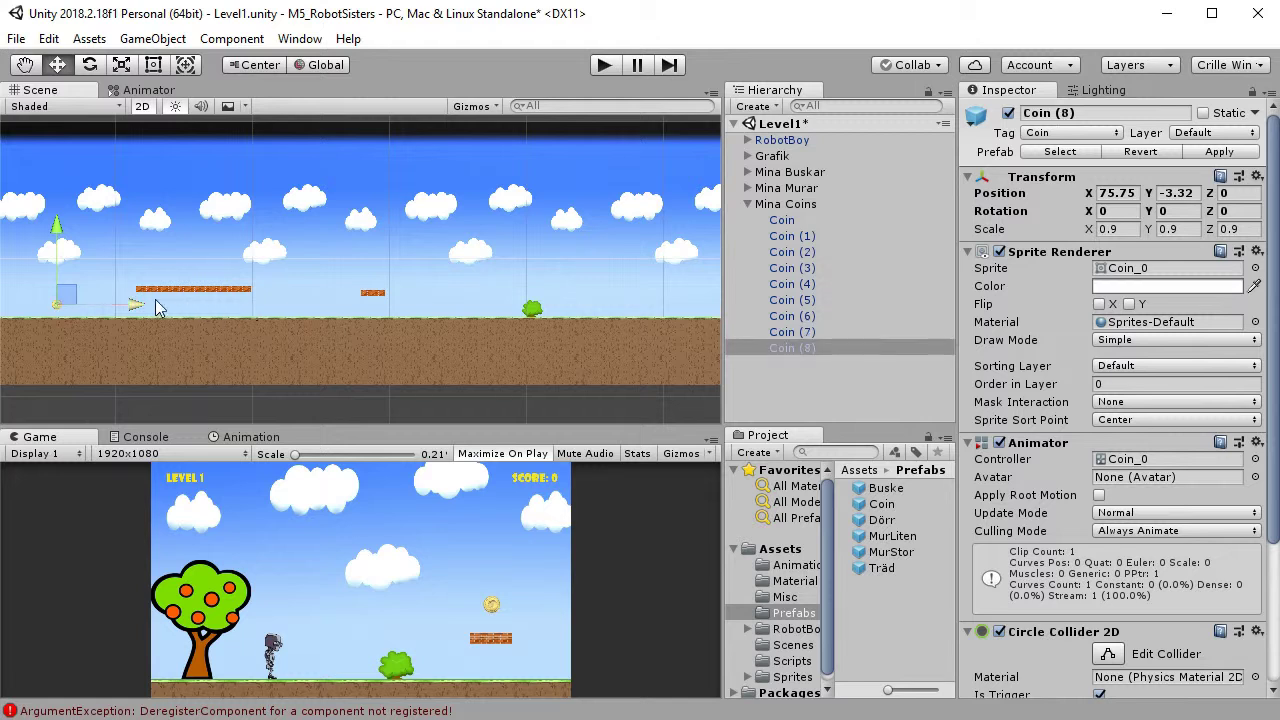
pyautogui.moveTo(135, 304); pyautogui.dragTo(663, 360)
pyautogui.hotkey('ctrl', 'd')
pyautogui.moveTo(664, 355); pyautogui.dragTo(531, 358, button='middle')
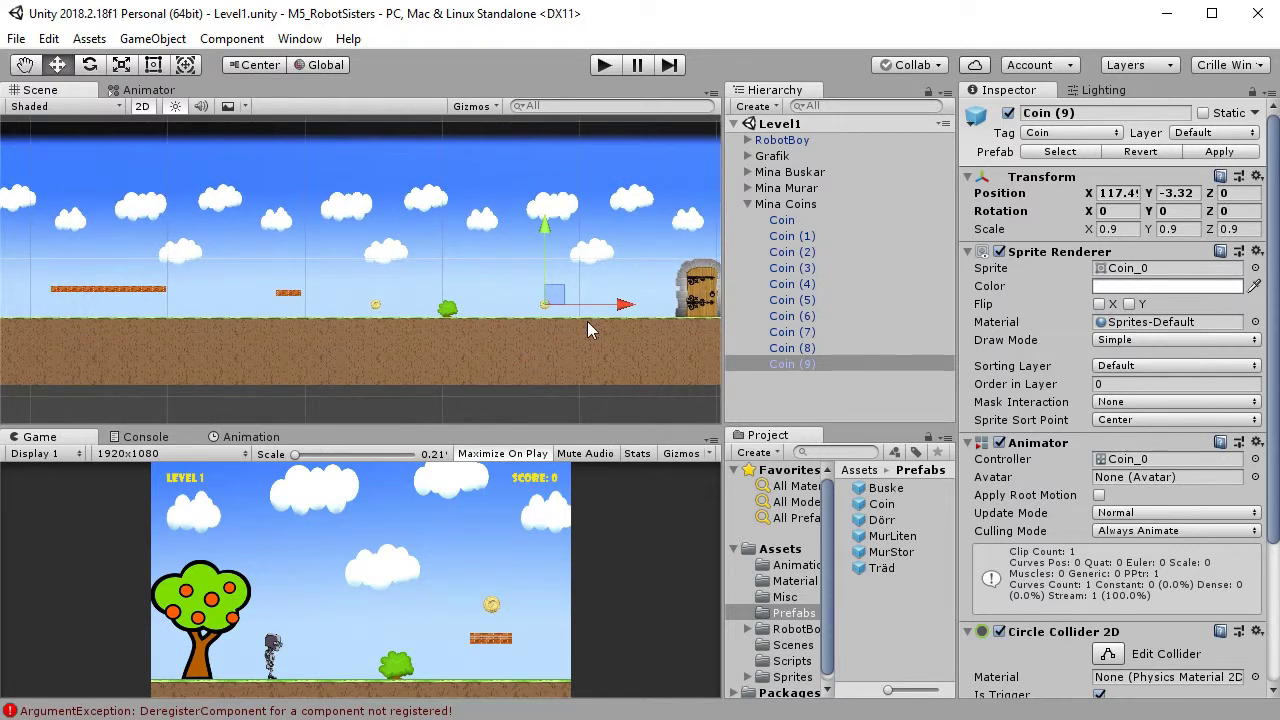
# Play-test Level1 by running and jumping the robot through the walls and coins to the door, and stop the game
pyautogui.click(605, 66)
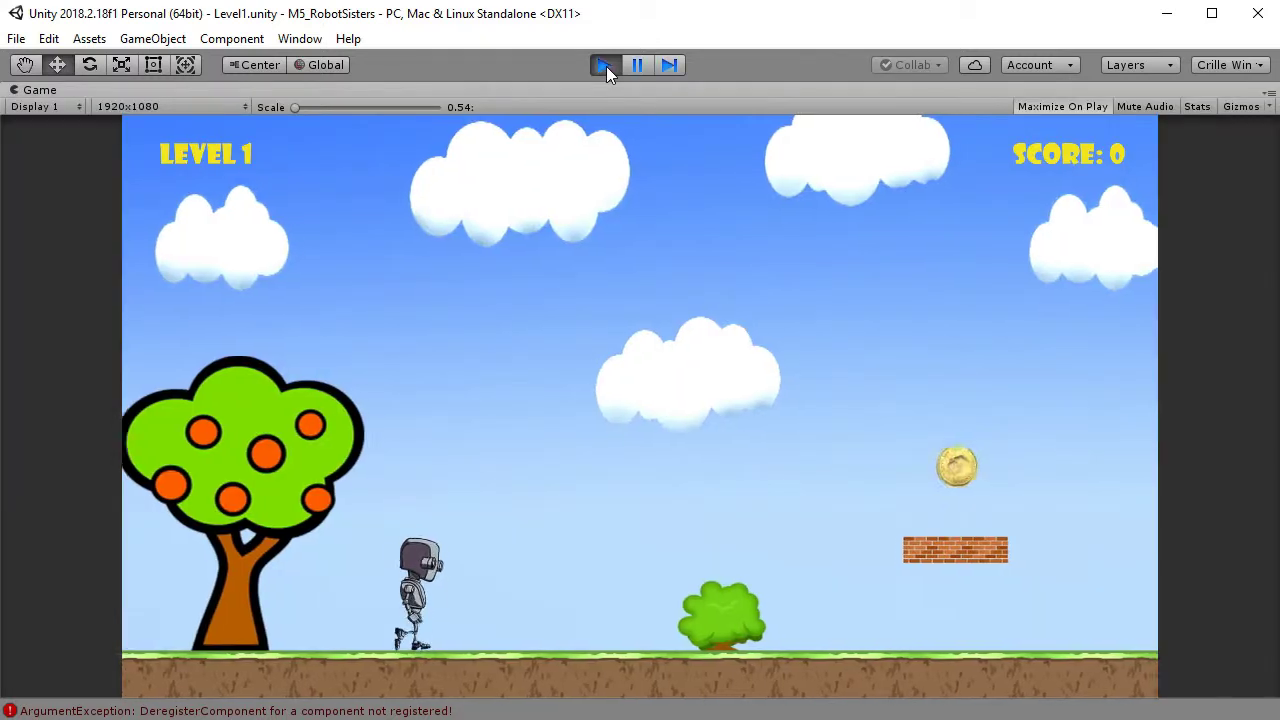
pyautogui.press('space')
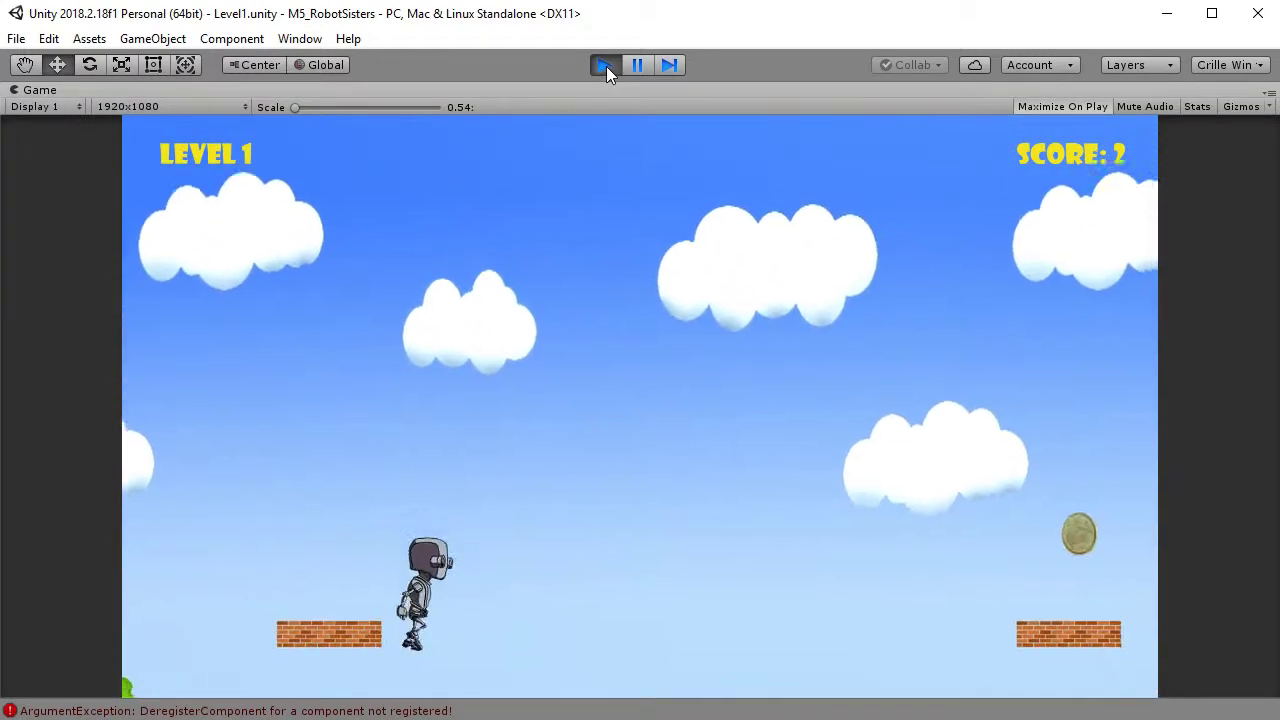
pyautogui.press('space')
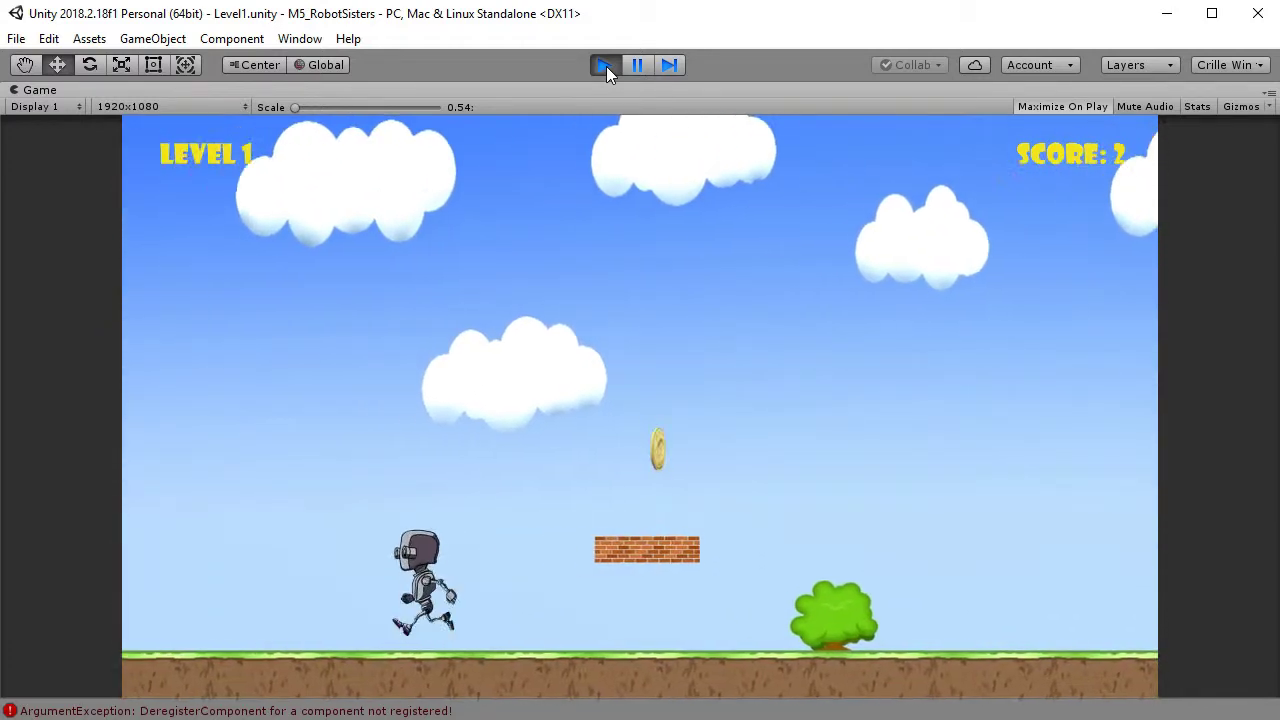
pyautogui.press('space')
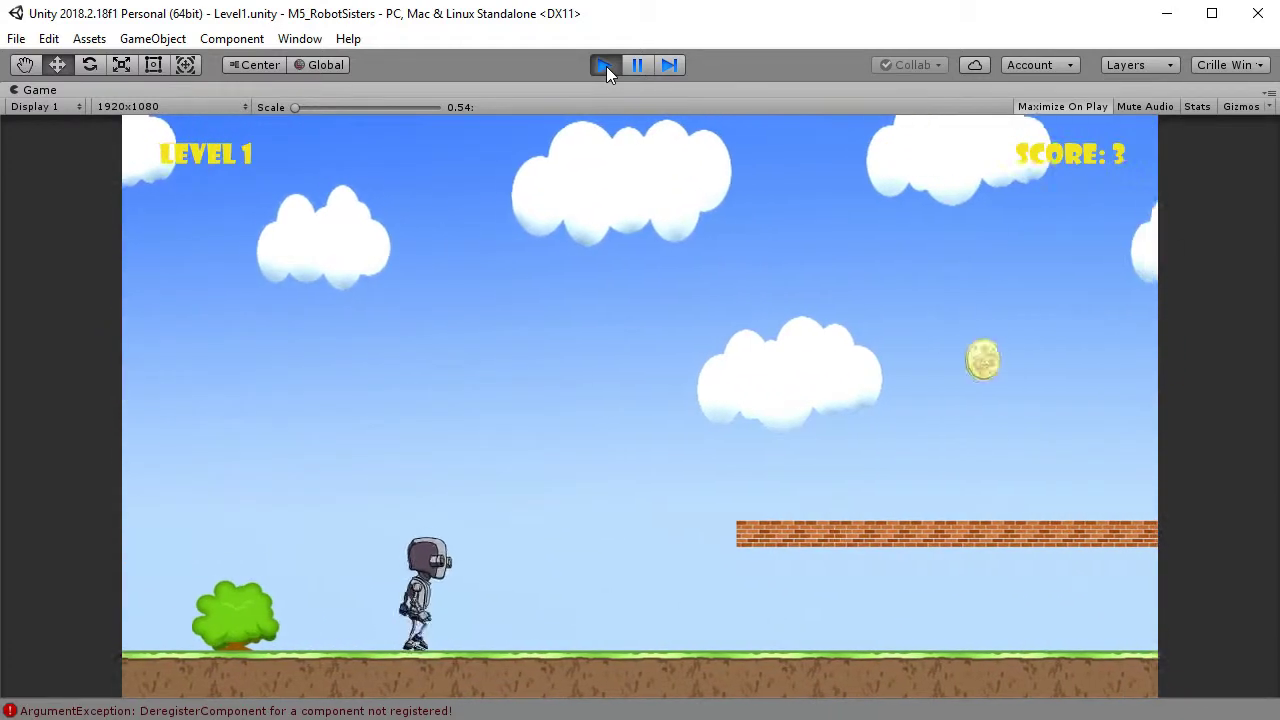
pyautogui.press('space')
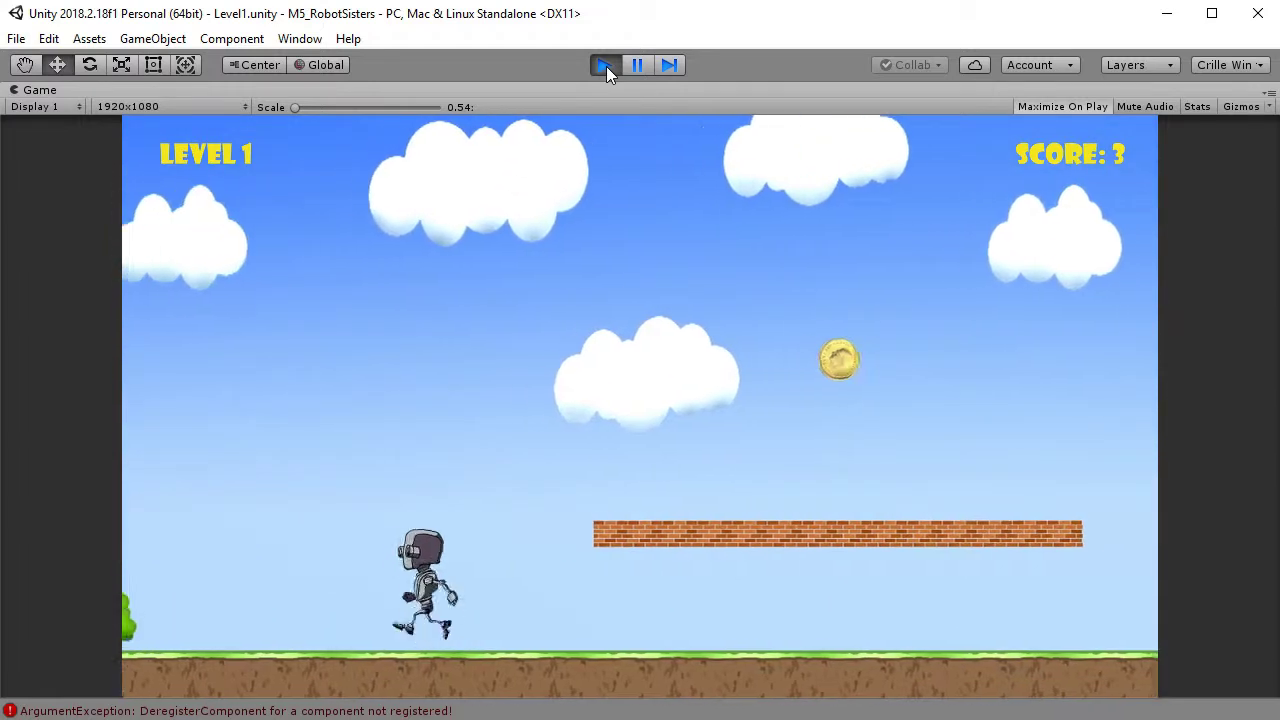
pyautogui.press('space')
pyautogui.press('space')
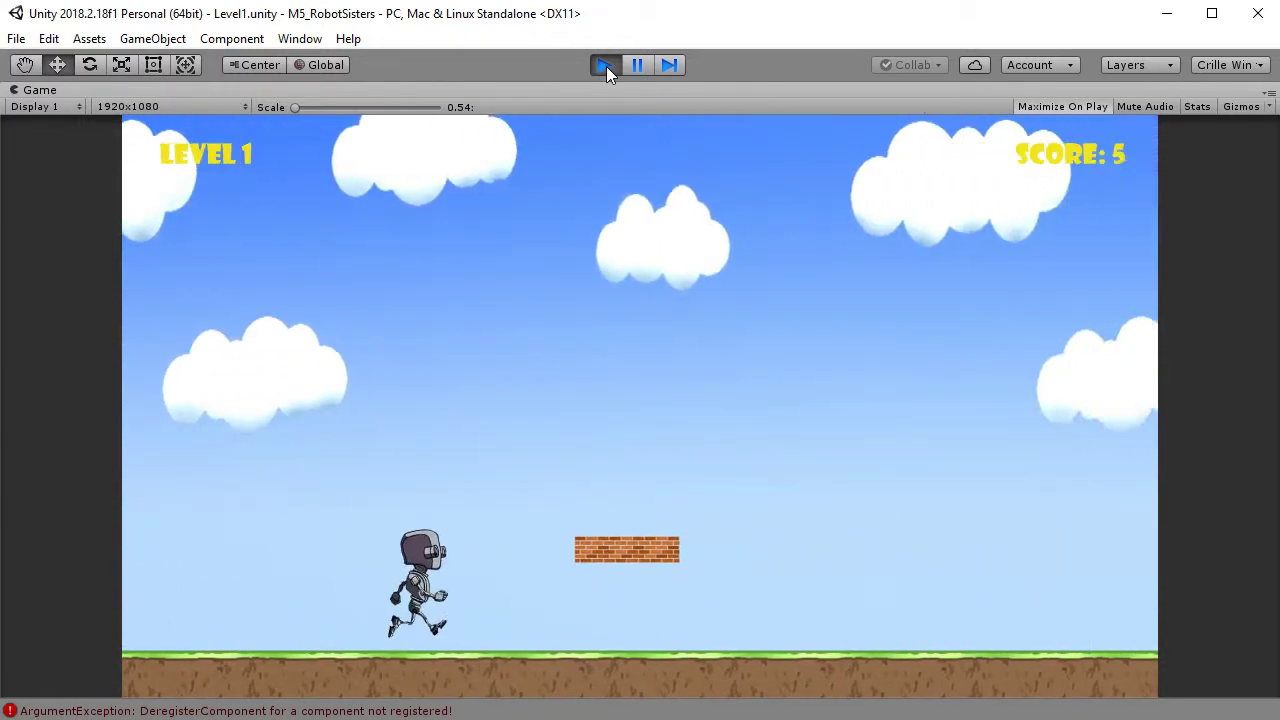
pyautogui.press('space')
pyautogui.press('space')
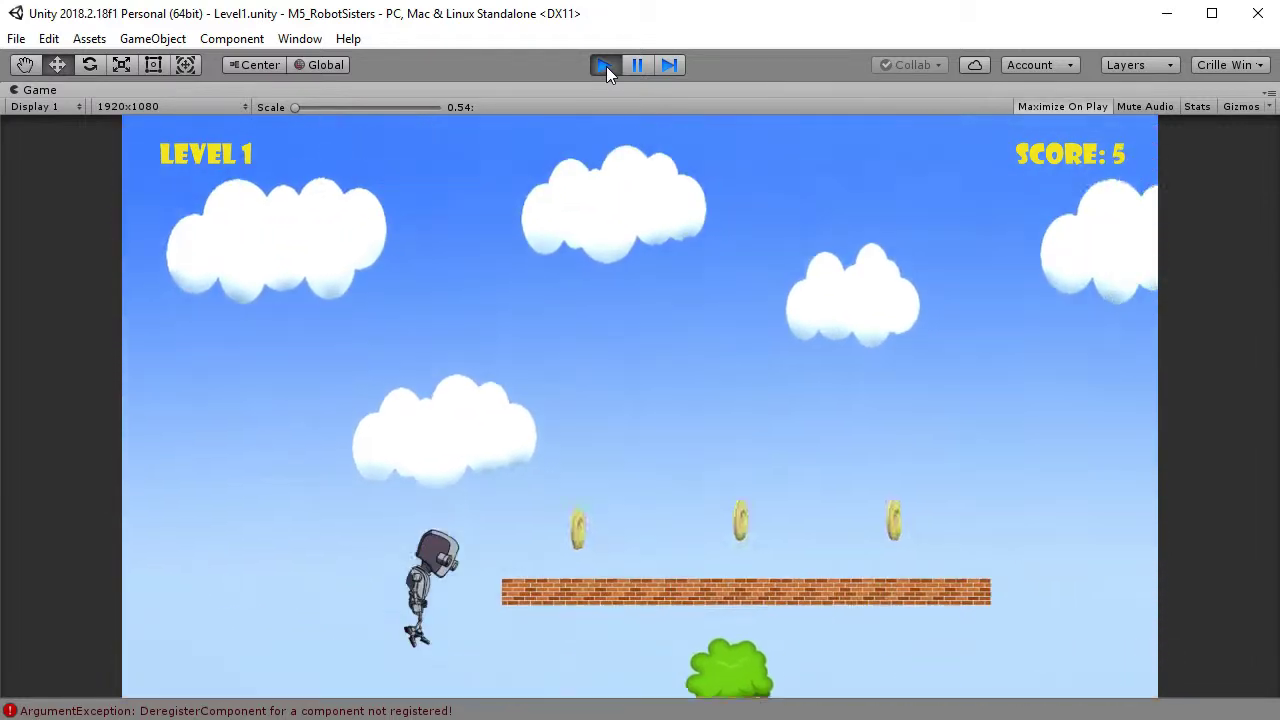
pyautogui.press('space')
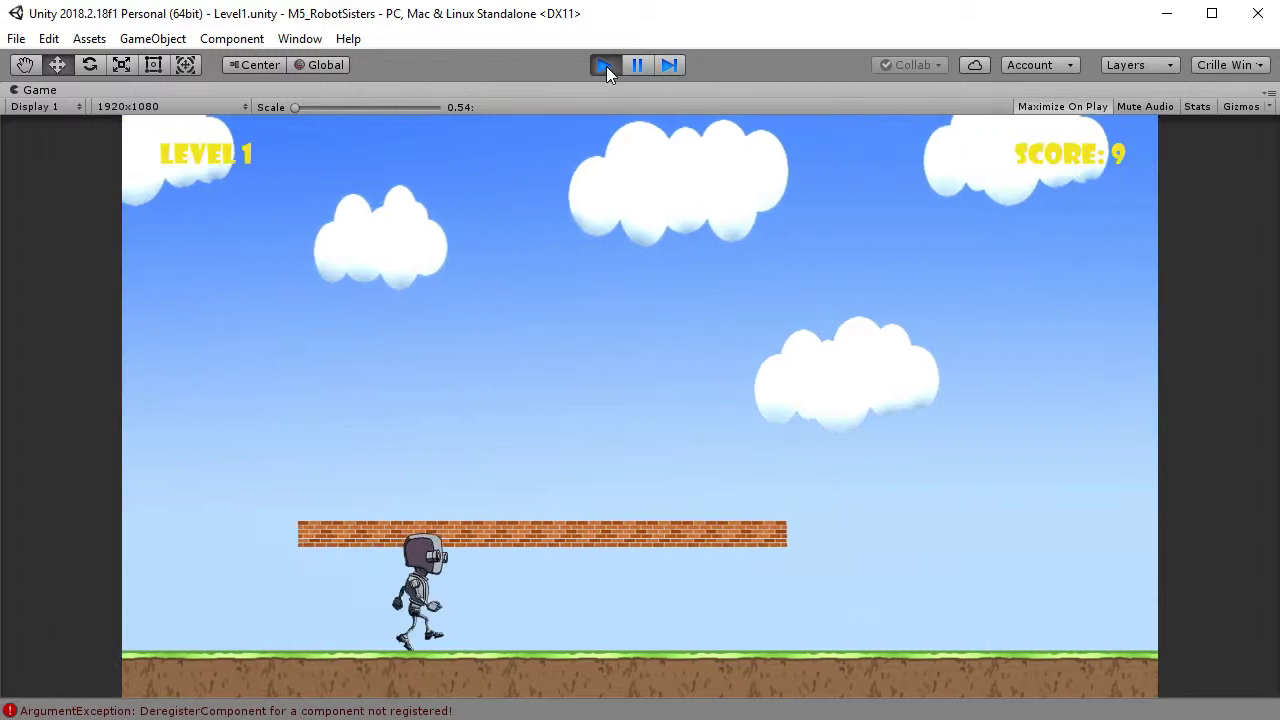
pyautogui.press('space')
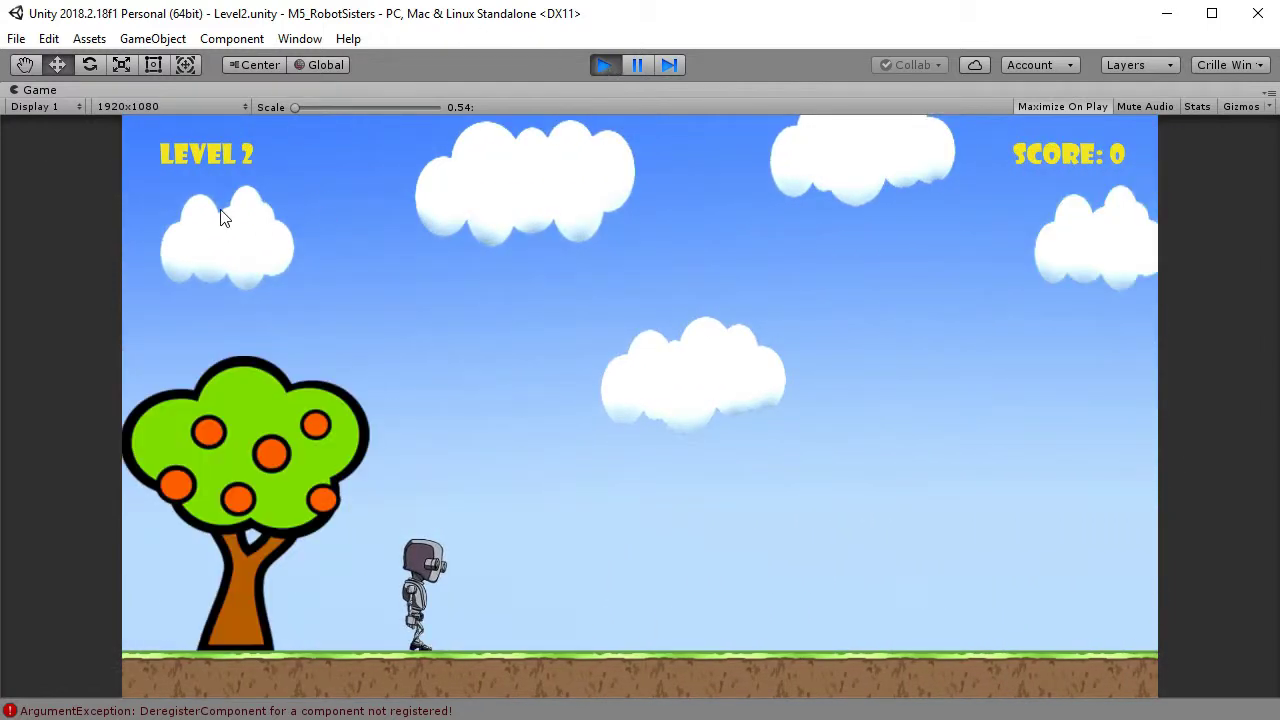
pyautogui.click(605, 65)
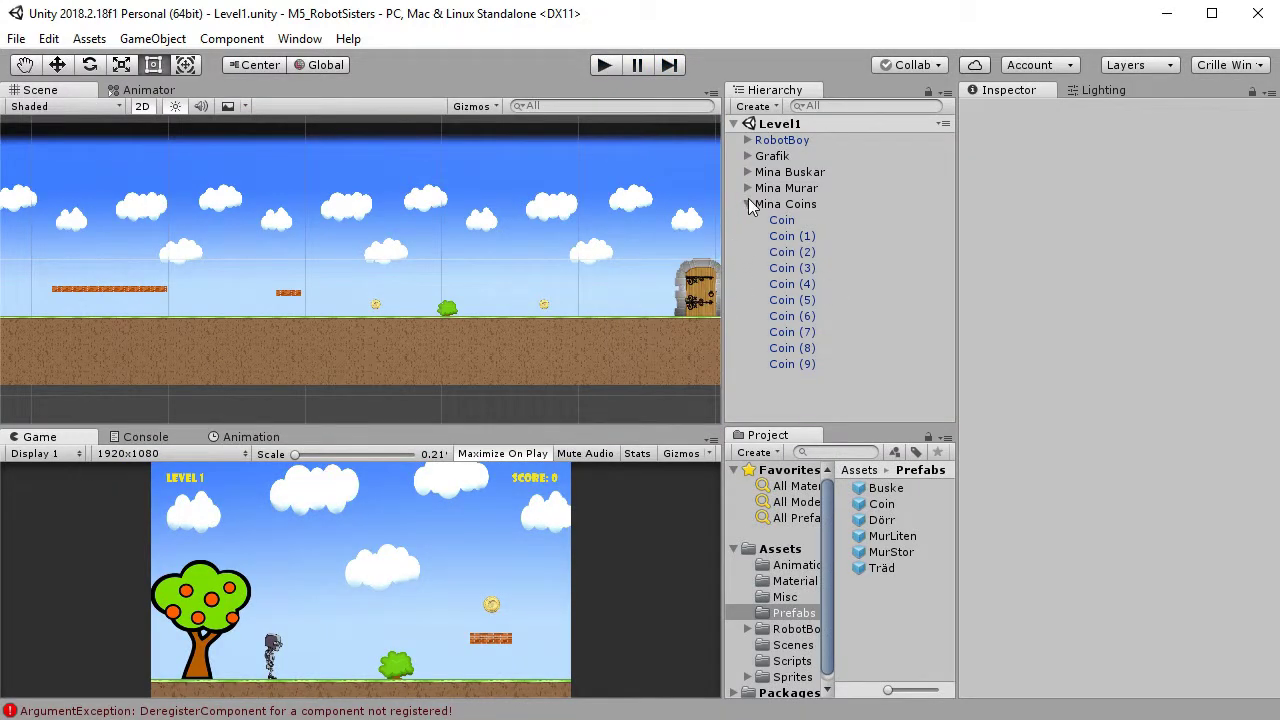
# Collapse the Mina Coins group, open the Level2 scene and show the Prefabs folder
pyautogui.click(747, 205)
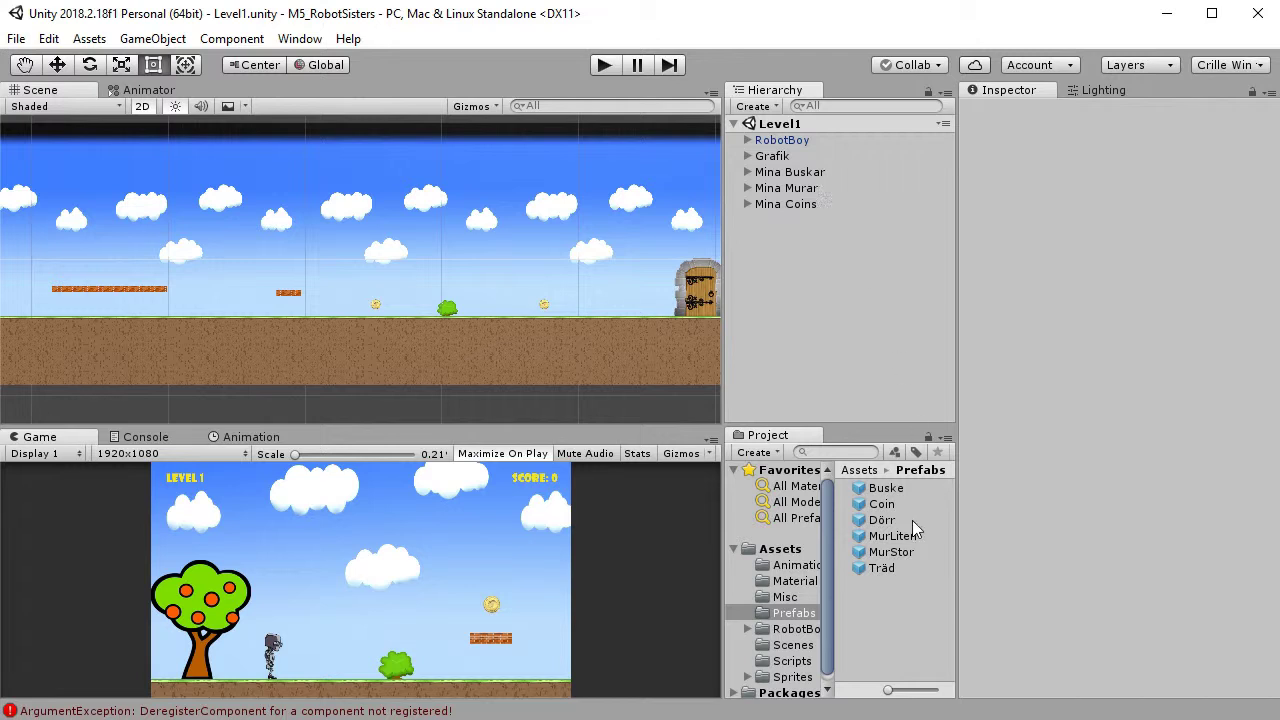
pyautogui.click(791, 647)
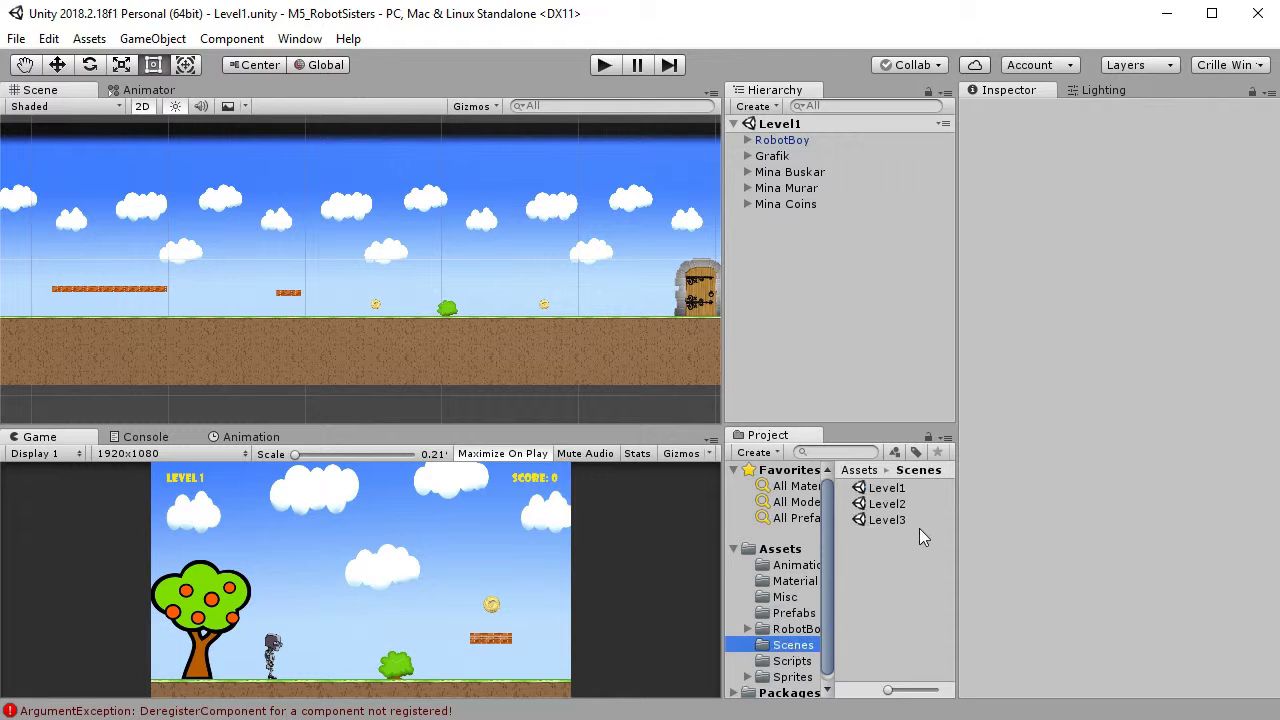
pyautogui.doubleClick(886, 505)
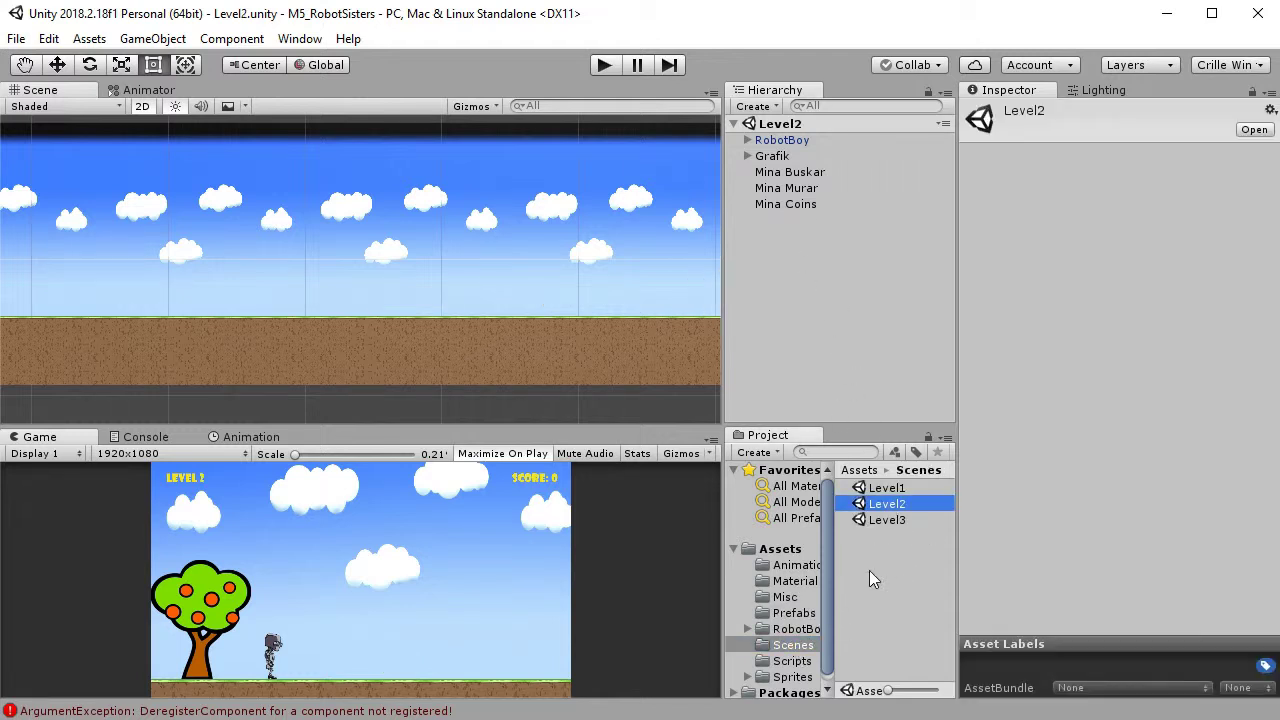
pyautogui.click(795, 614)
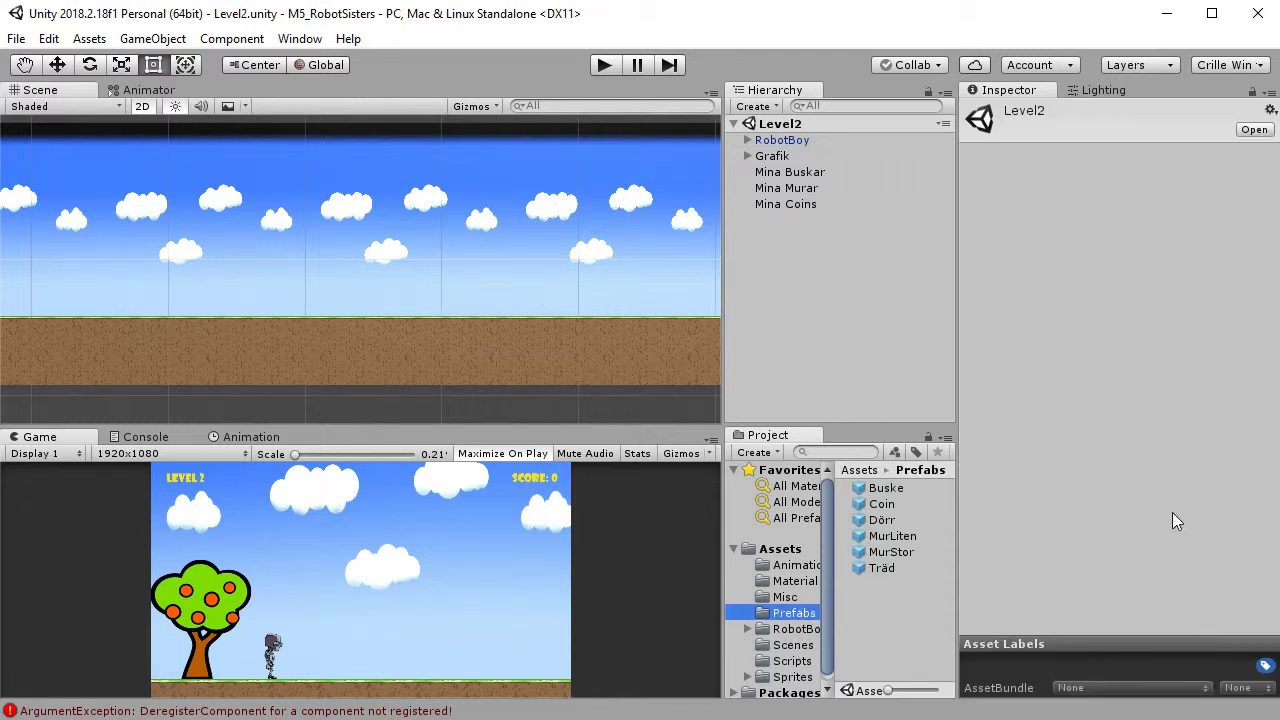